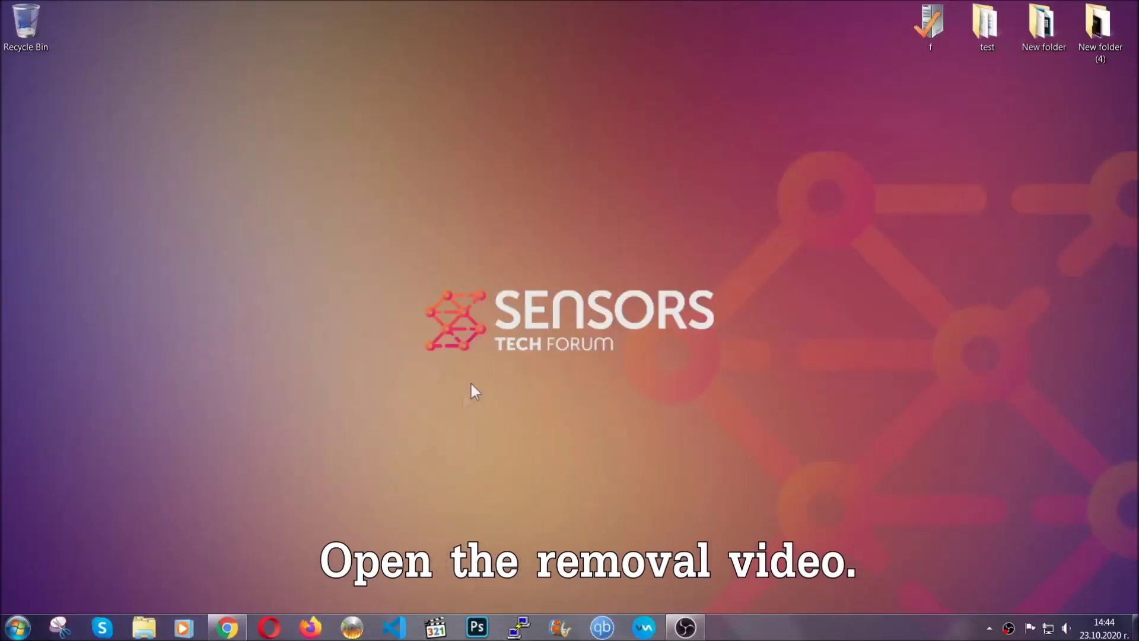
Step: Show the YouTube video 'How to Remove a Ransomware Virus (Windows)' in Chrome
left_click(226, 628)
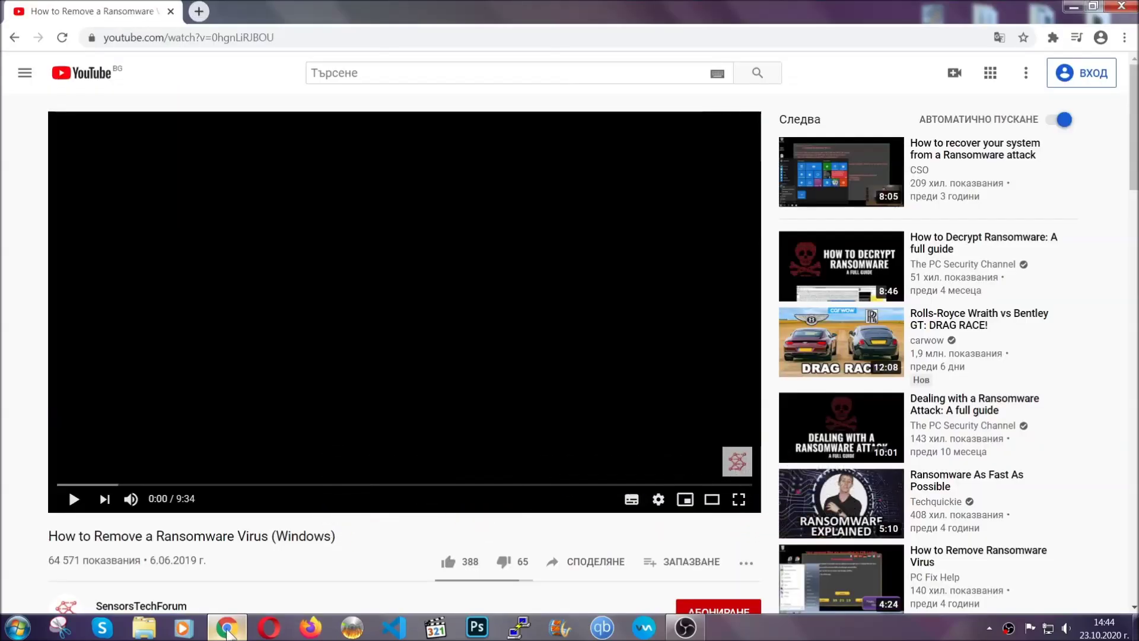
Step: Follow the description's sensorstechforum link and launch the downloaded SpyHunter-Installer.exe
scroll(207, 478, "down", 4)
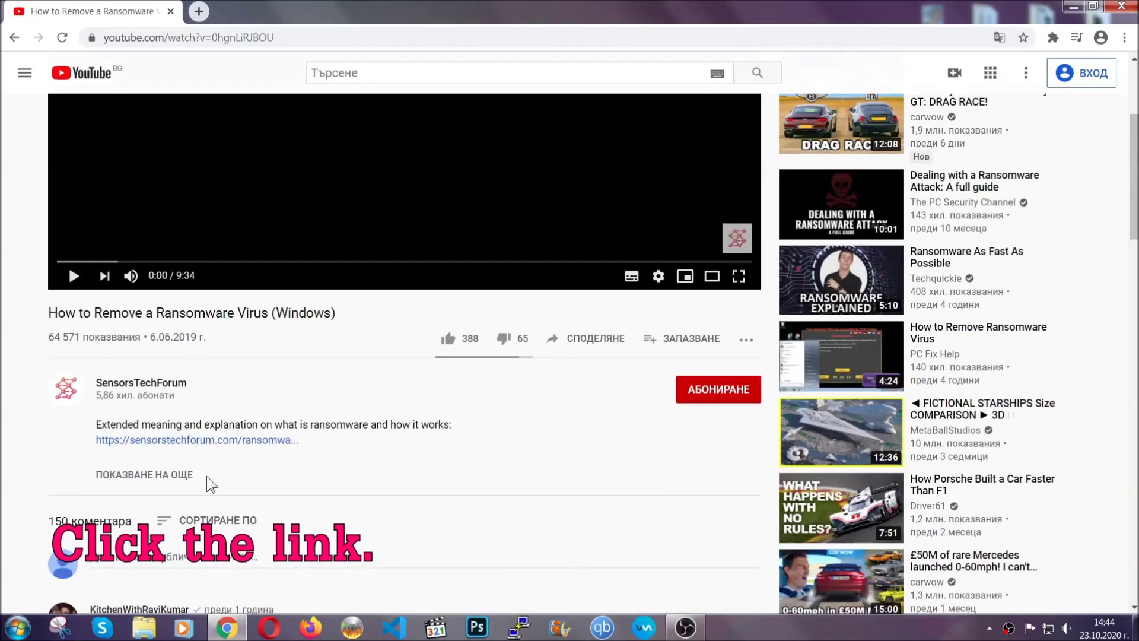
left_click(226, 441)
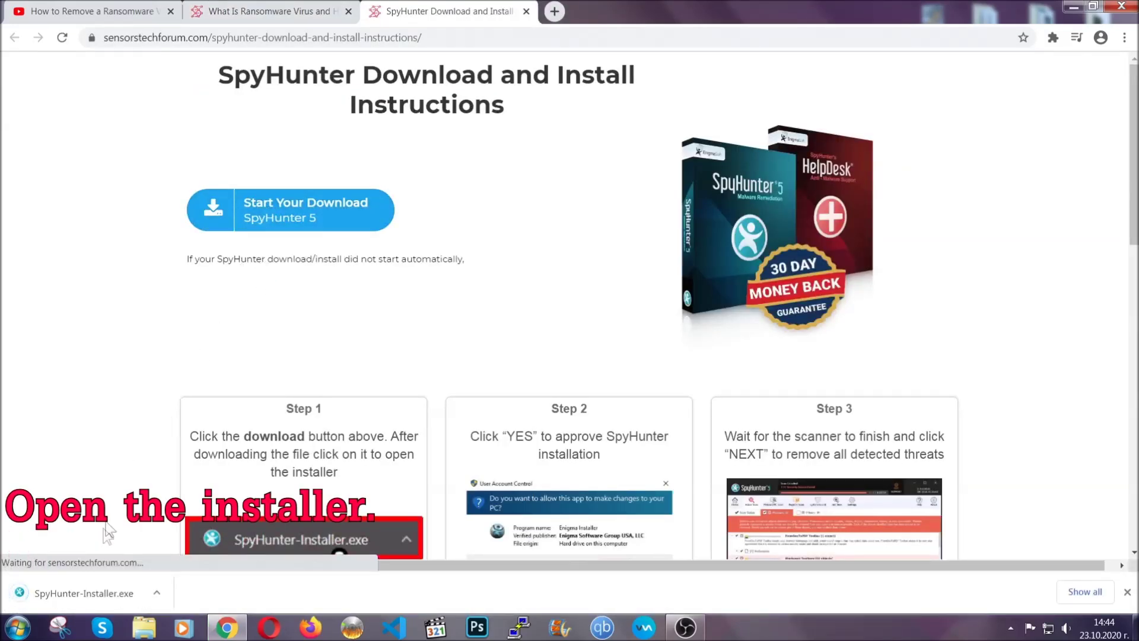
left_click(86, 595)
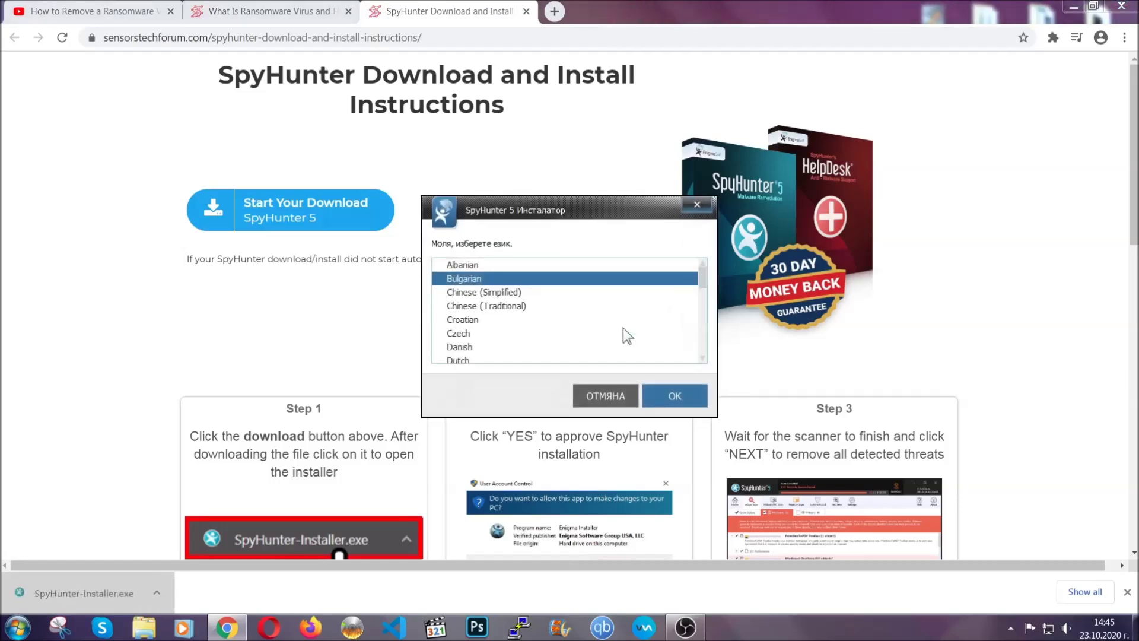
Step: Install SpyHunter 5 in English, accepting the EULA, and finish setup so scanning begins
scroll(589, 327, "down", 2)
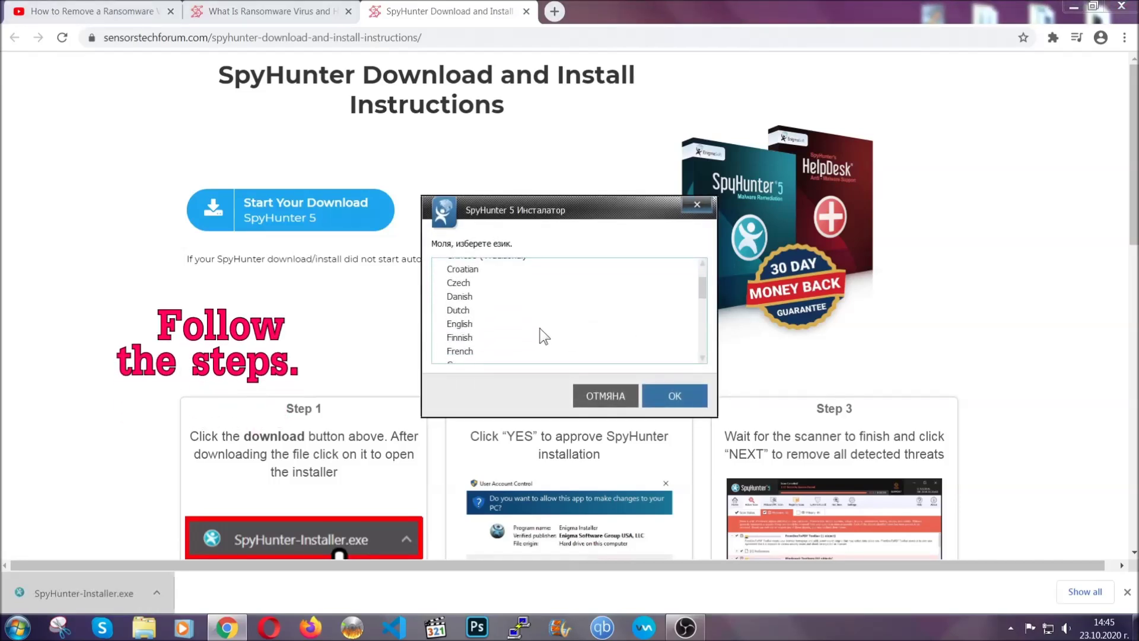
left_click(534, 324)
left_click(660, 395)
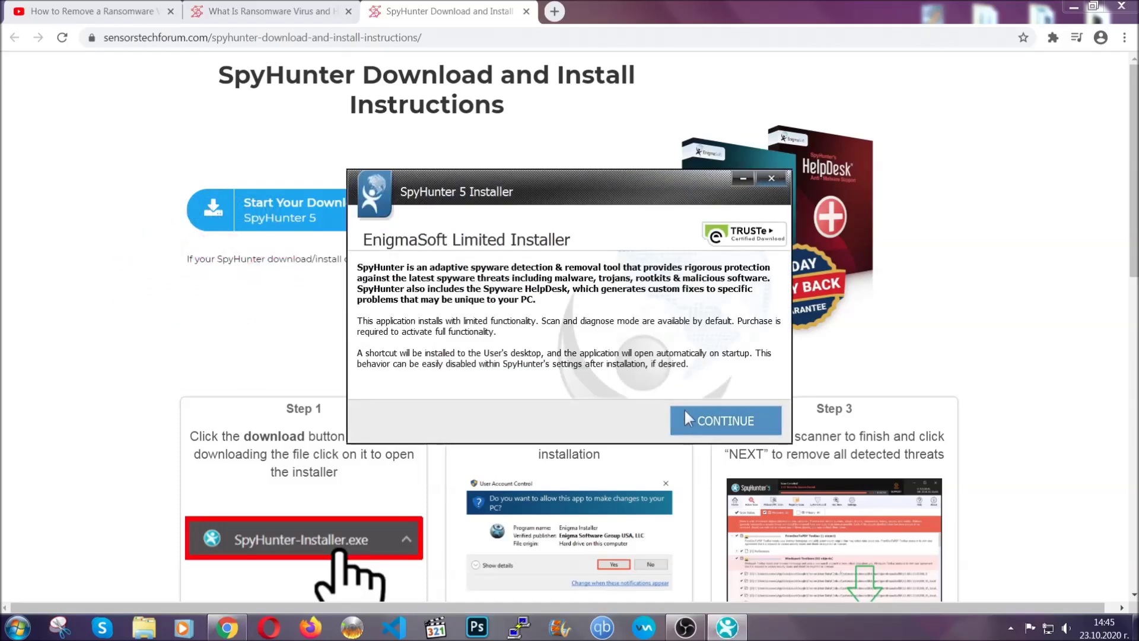
left_click(686, 415)
left_click(652, 384)
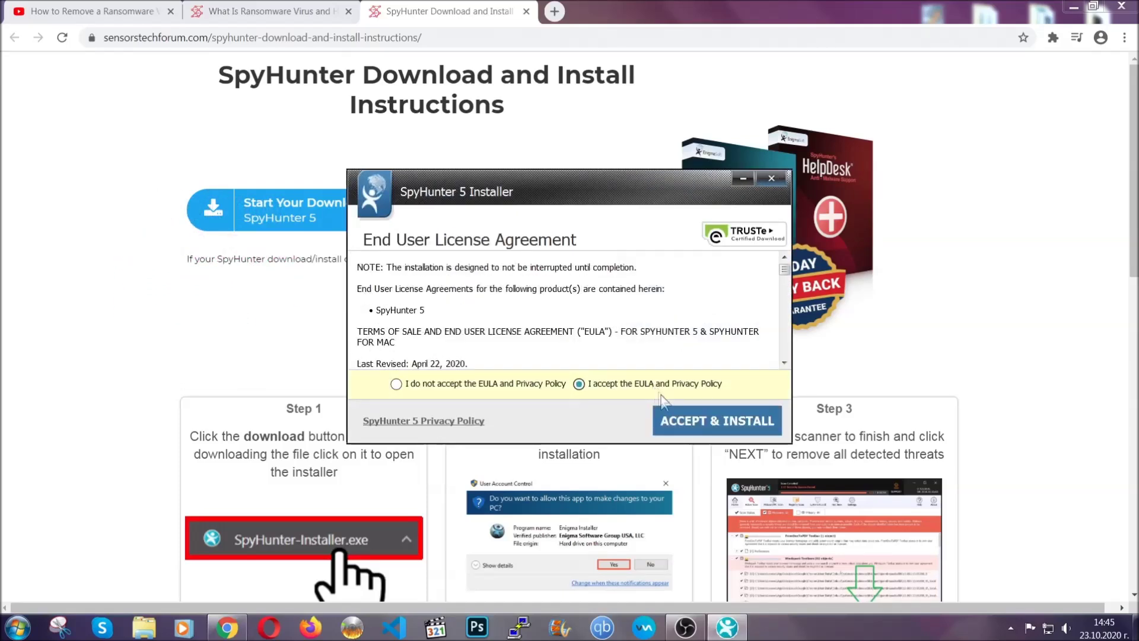
left_click(678, 420)
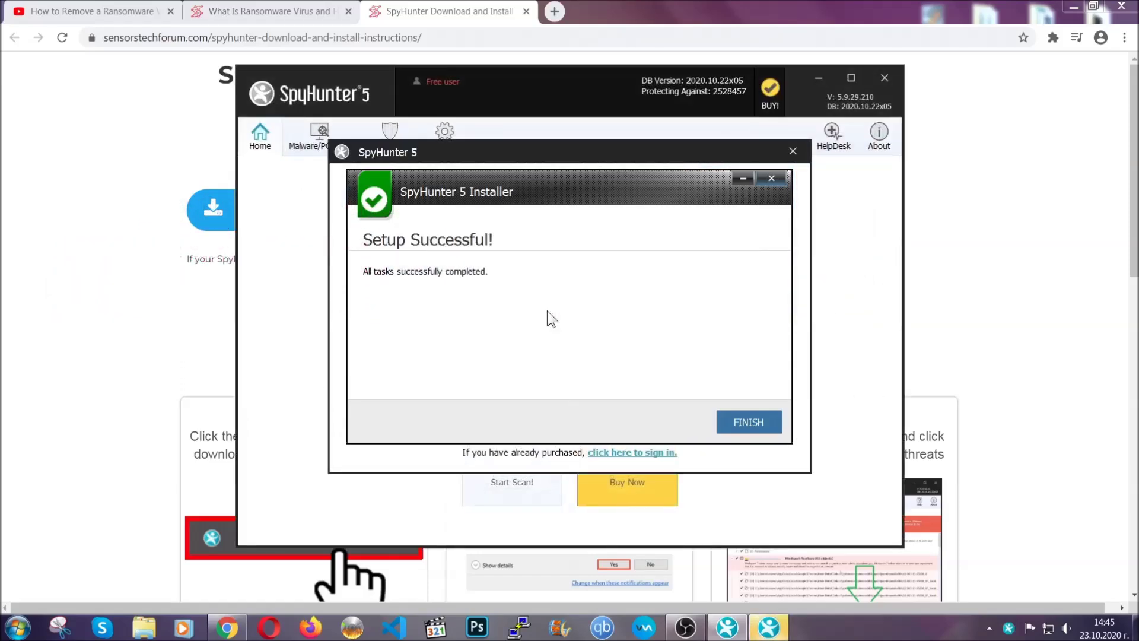
left_click(731, 424)
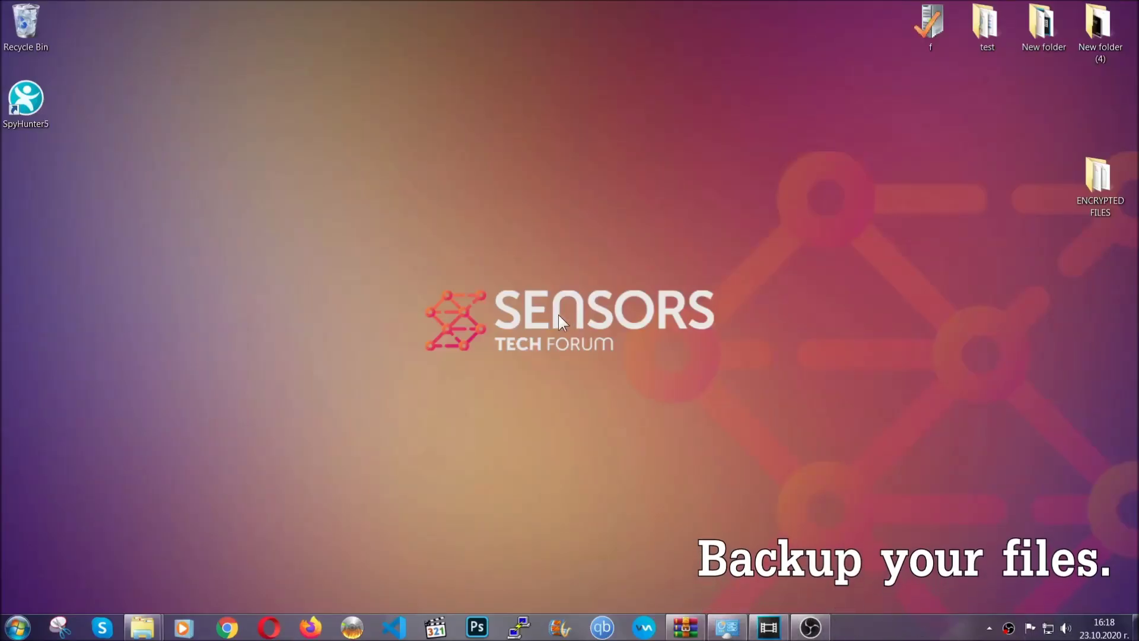
Step: Copy all six .efji files from the ENCRYPTED FILES folder
double_click(1091, 182)
left_click_drag(428, 296, 889, 211)
right_click(889, 211)
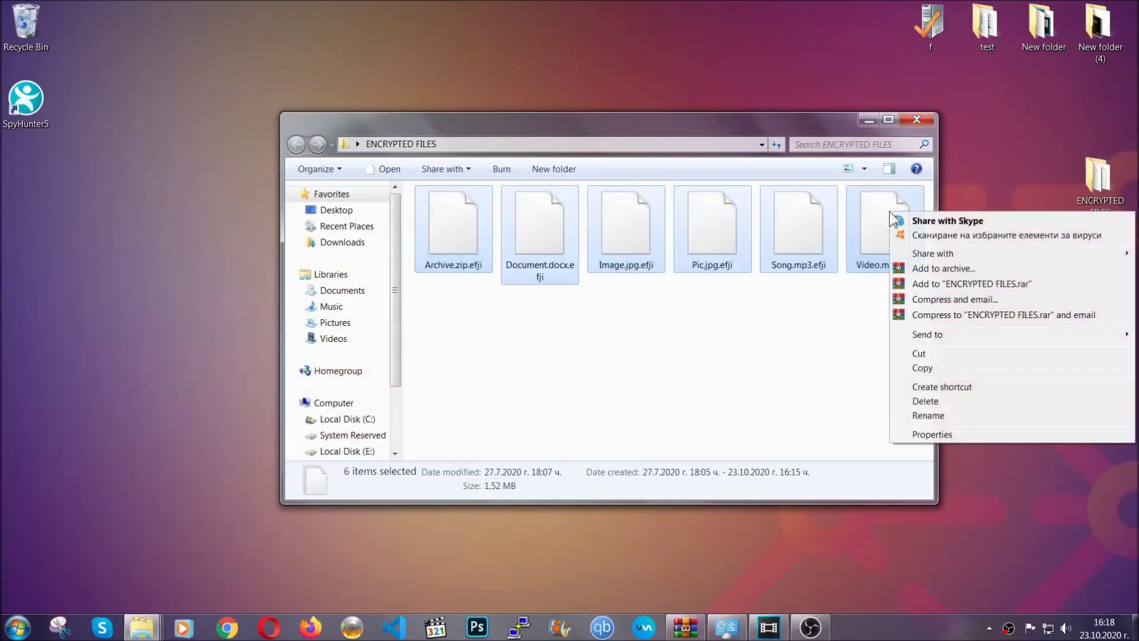
left_click(922, 369)
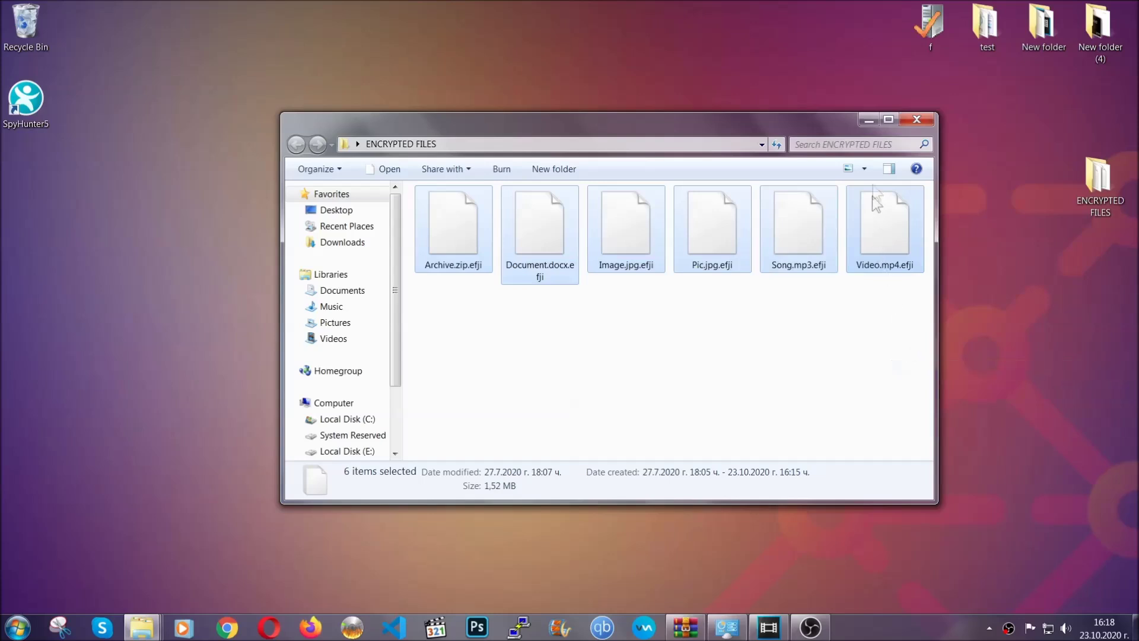
Step: Paste the six copied files onto FLASH DRIVE (H:) and close its window
left_click(870, 120)
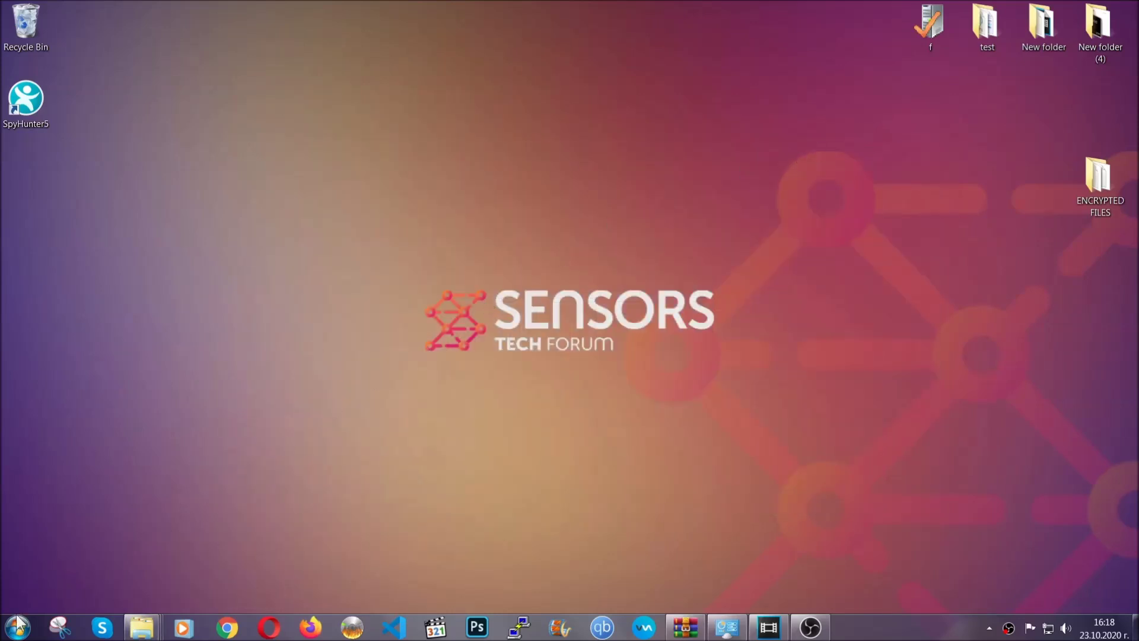
left_click(18, 626)
left_click(217, 444)
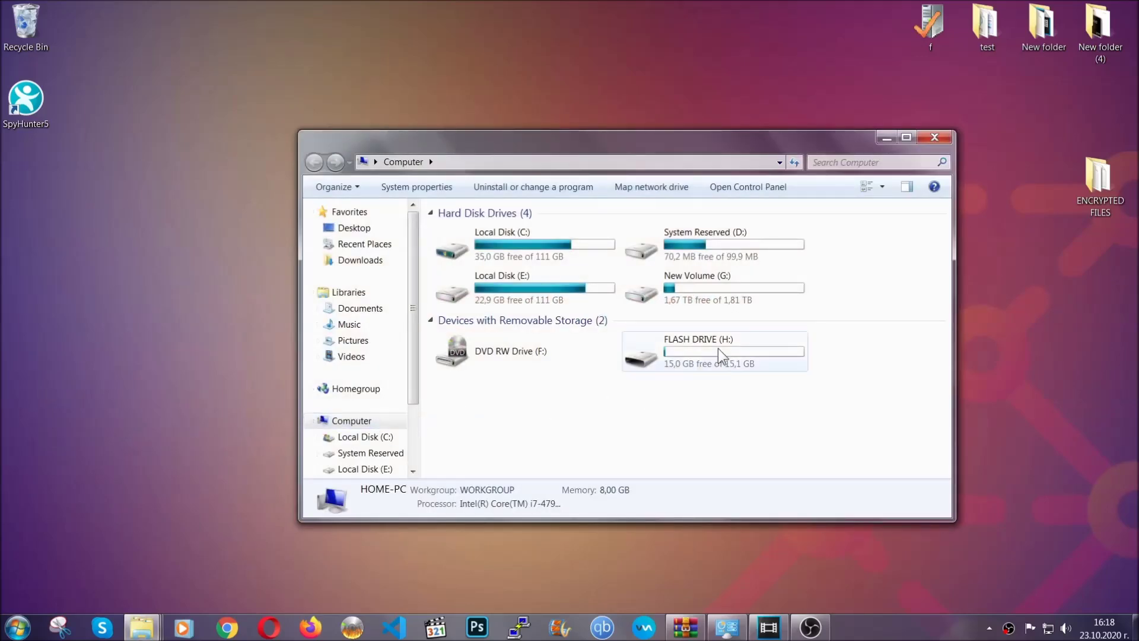
double_click(718, 347)
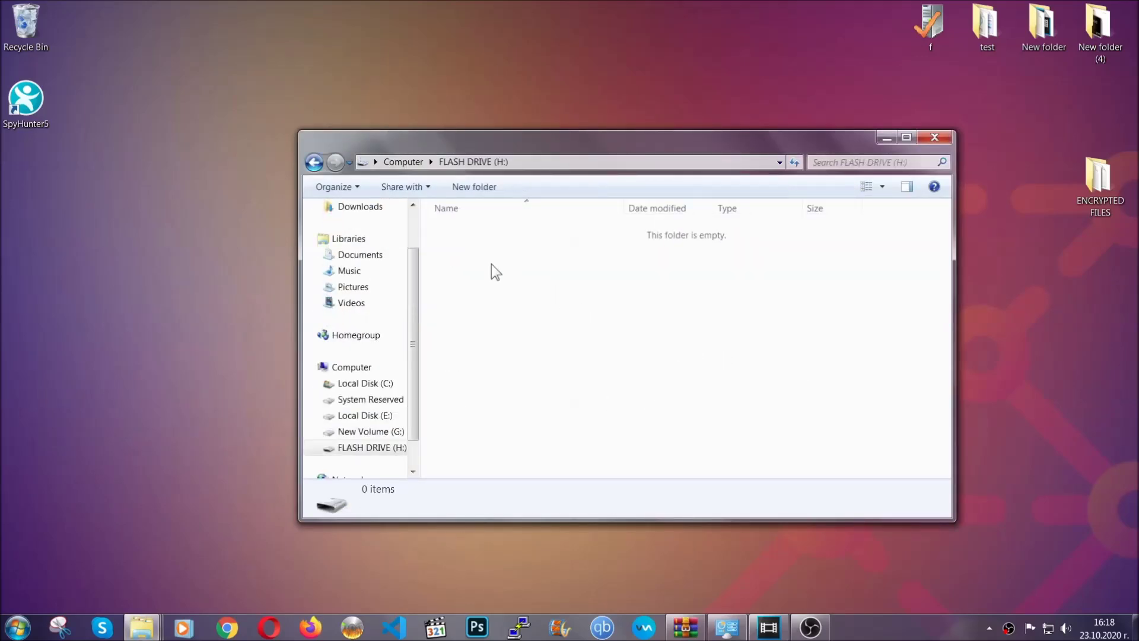
right_click(492, 264)
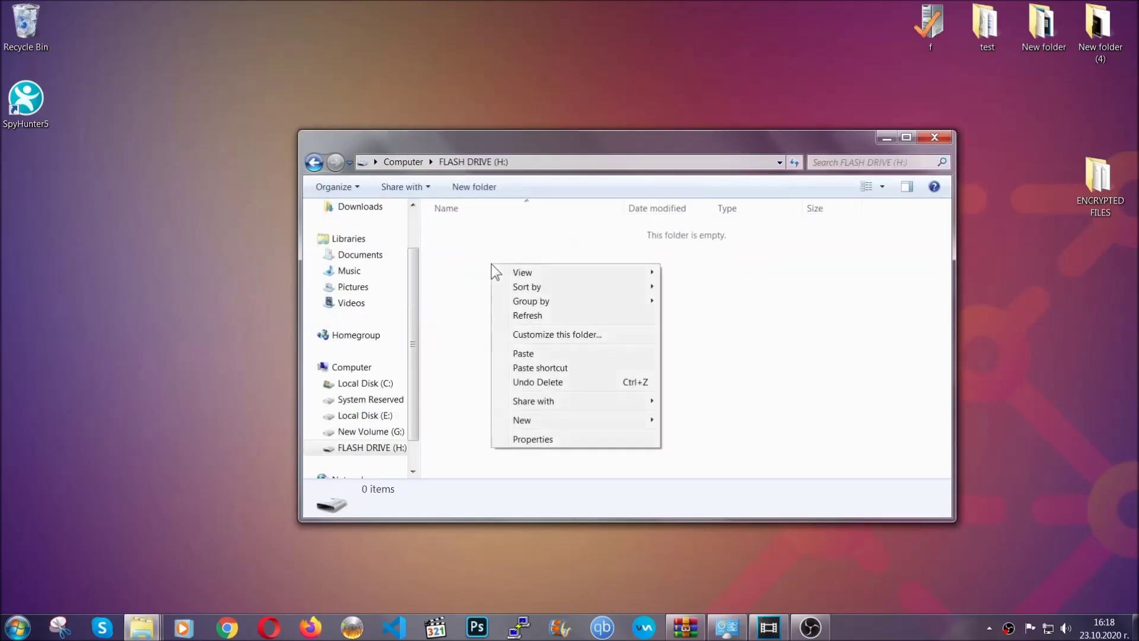
left_click(518, 353)
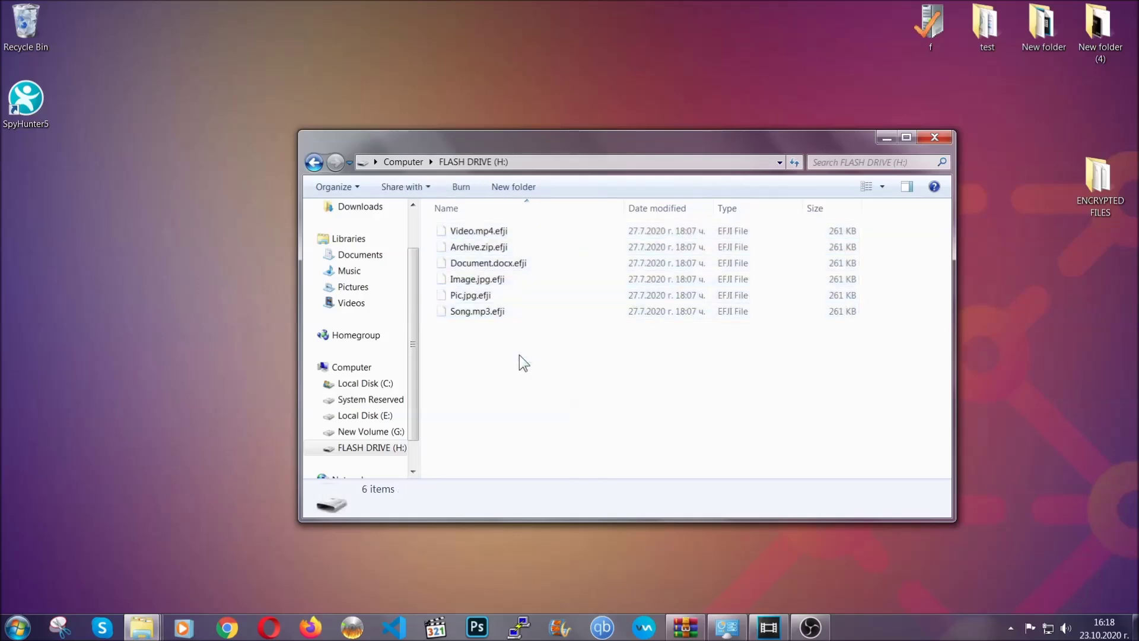
left_click(934, 138)
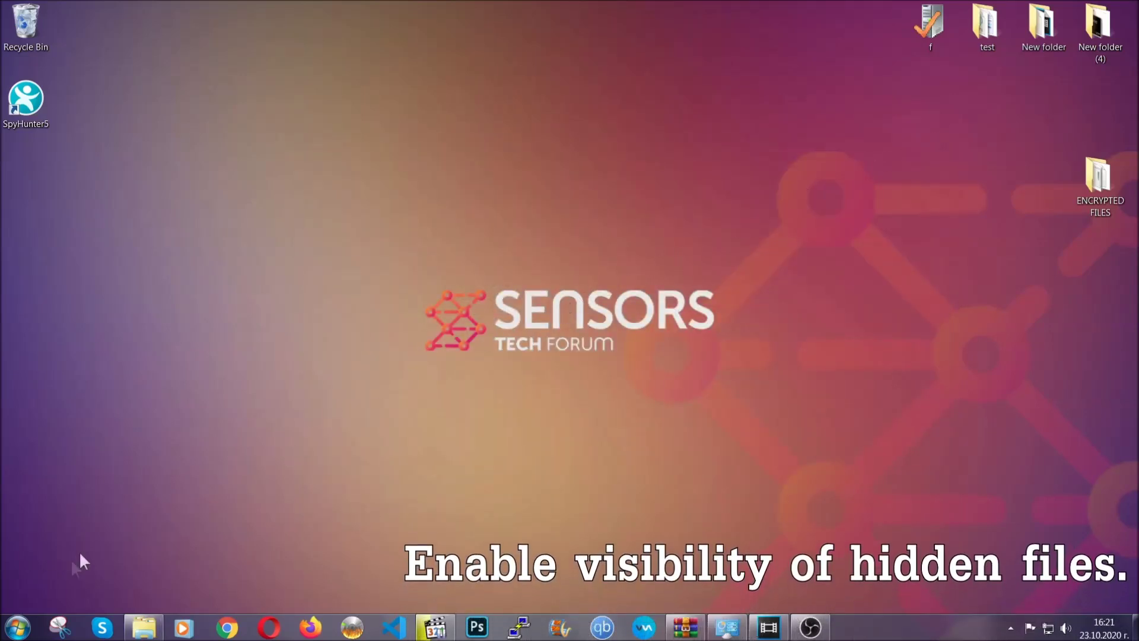
Step: Find the hidden files setting via Start search and enable 'Show hidden files, folders, and drives'
left_click(18, 627)
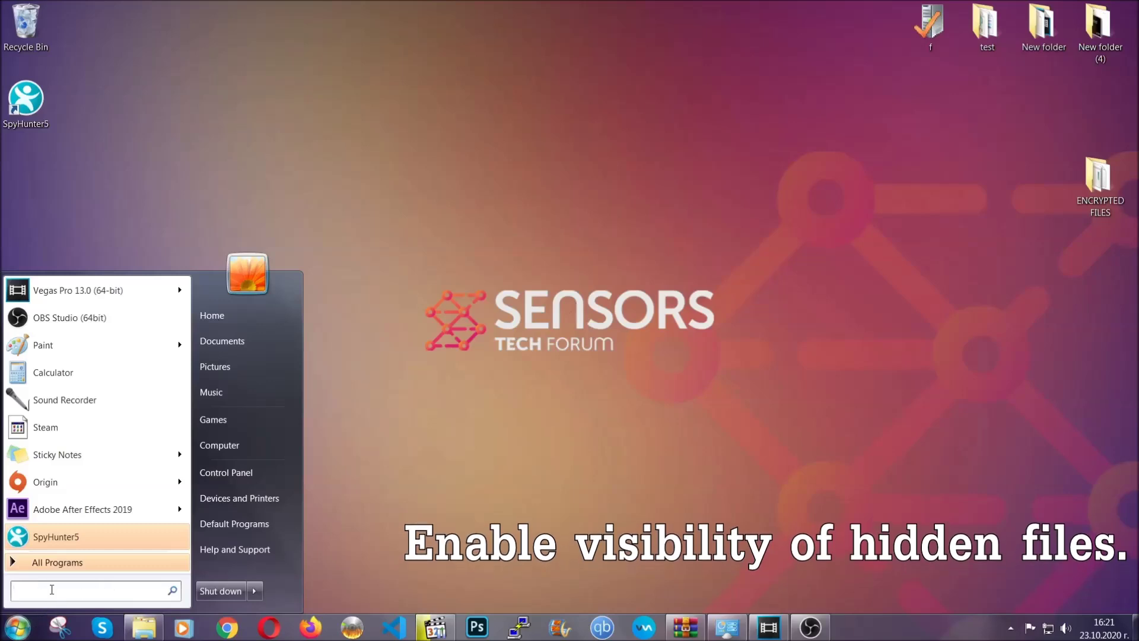
left_click(53, 585)
type("showh")
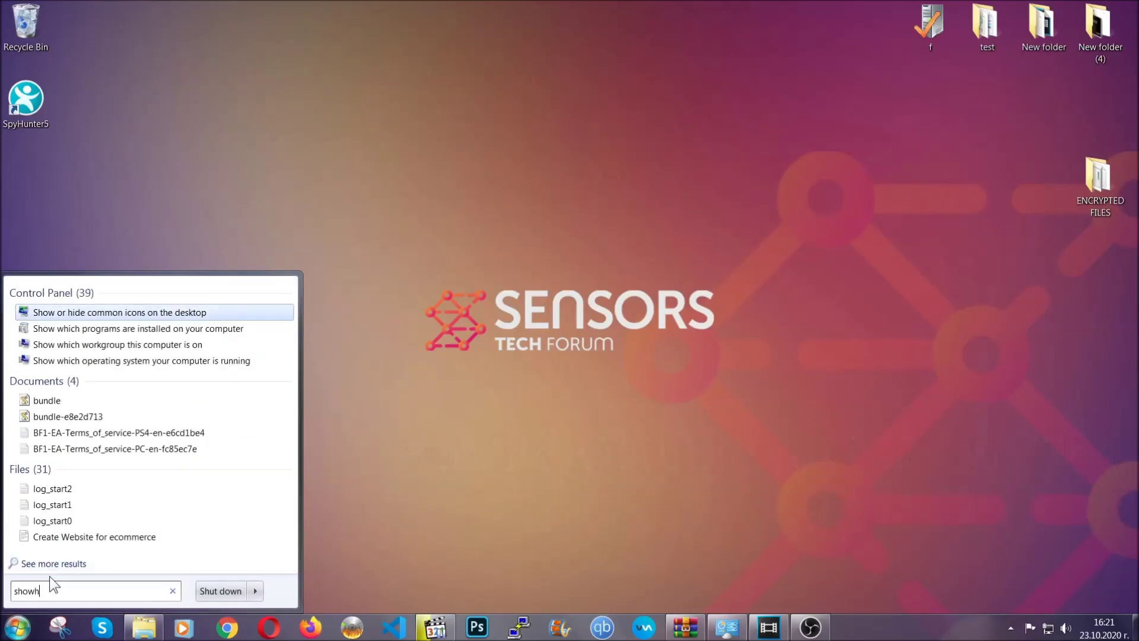
key("BackSpace")
type("hidden f")
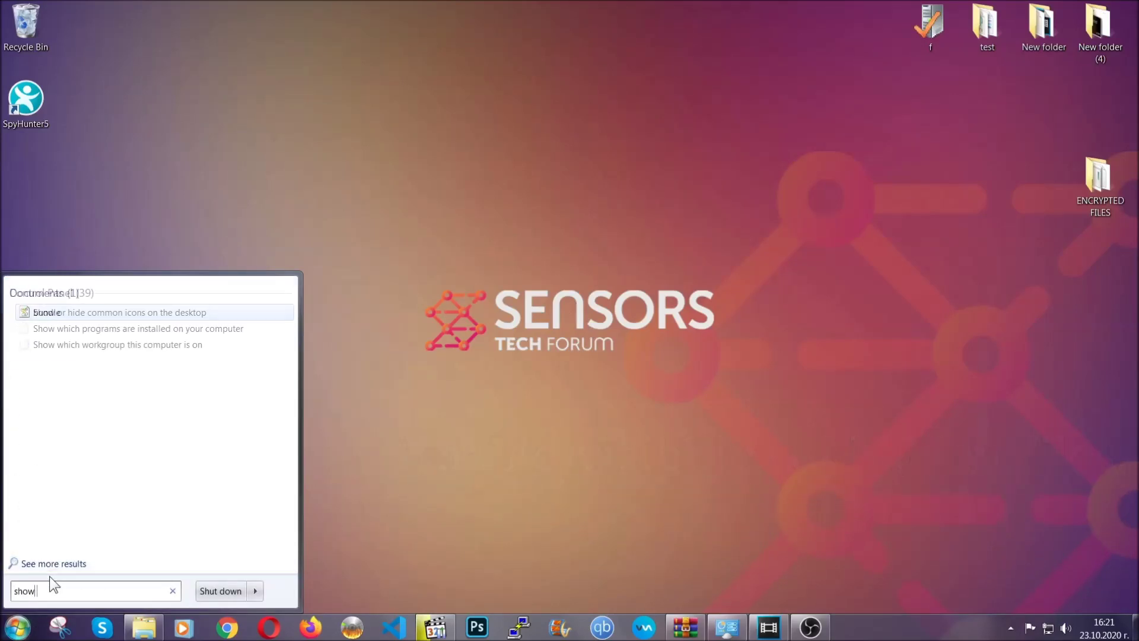
type("iles and folders")
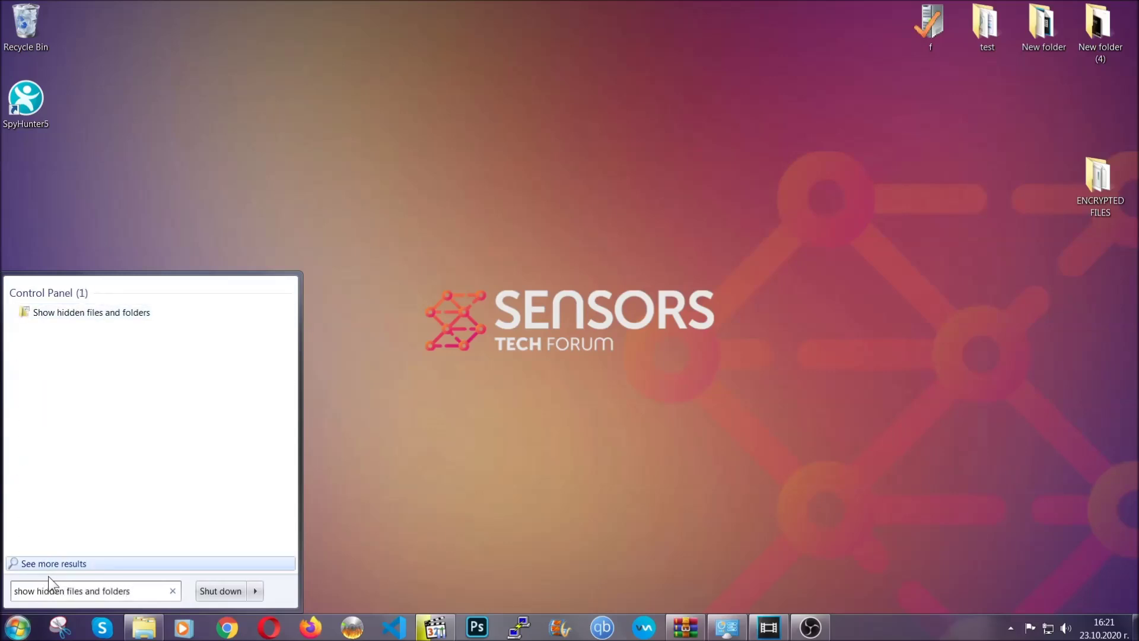
left_click(135, 314)
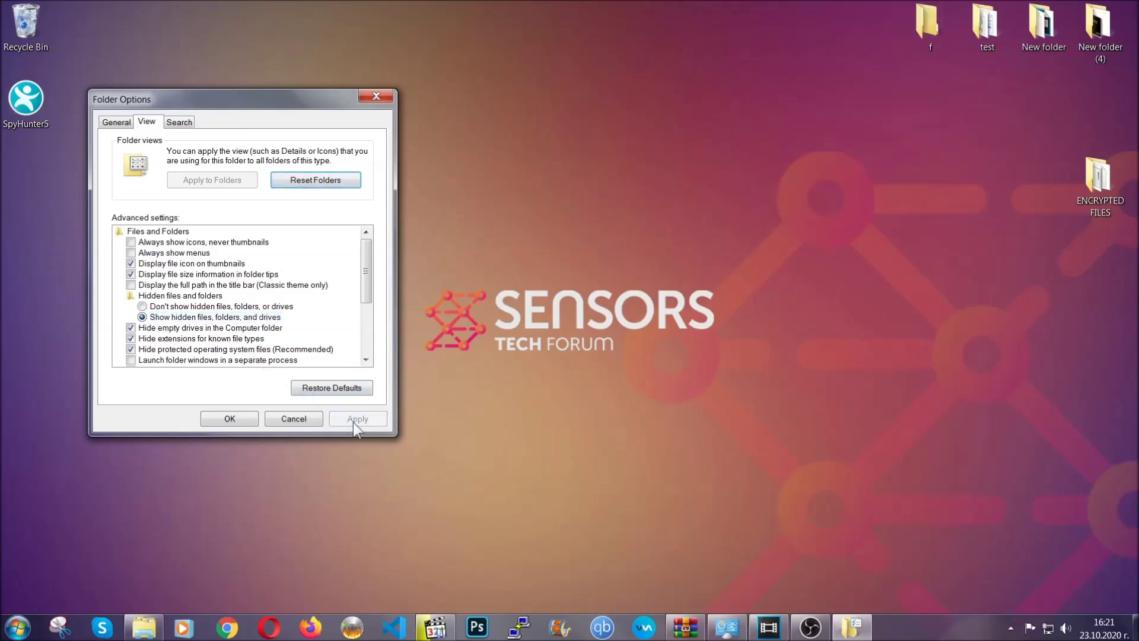
left_click(226, 418)
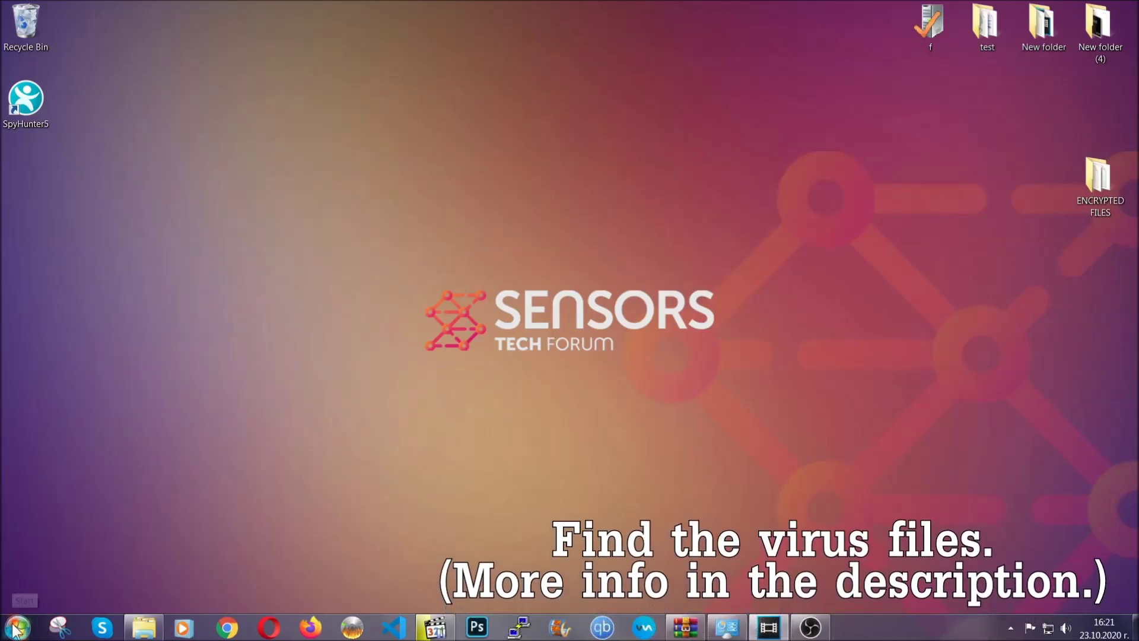
key("super")
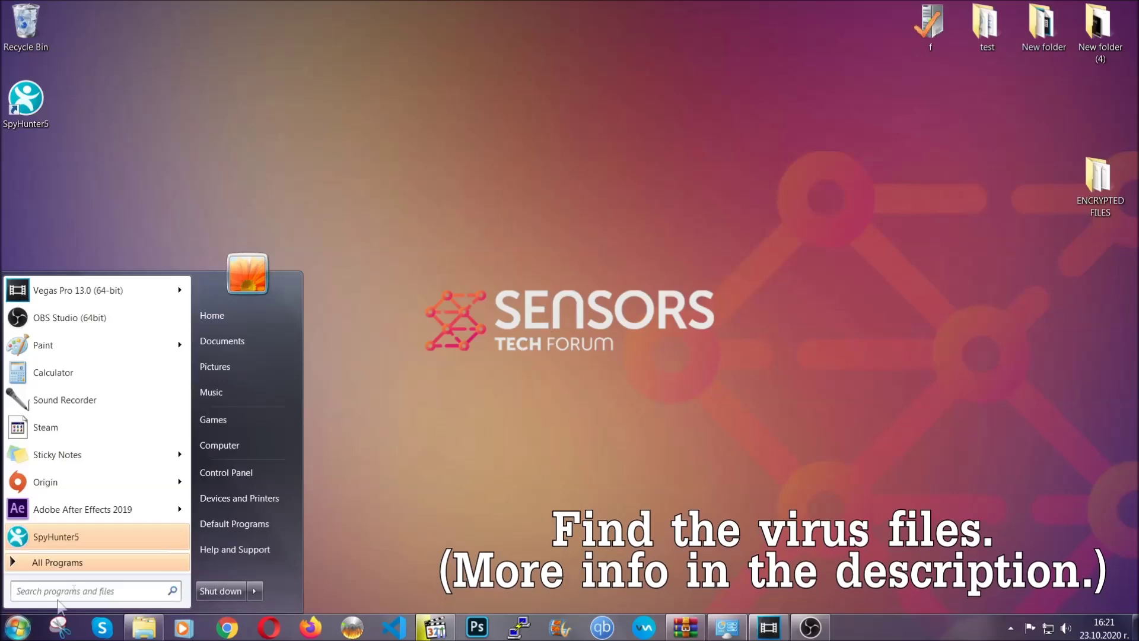
Step: Search Computer for 'fileextension:exe Example Vir' and select the EXAMPLE VIRUS NAME result
left_click(237, 450)
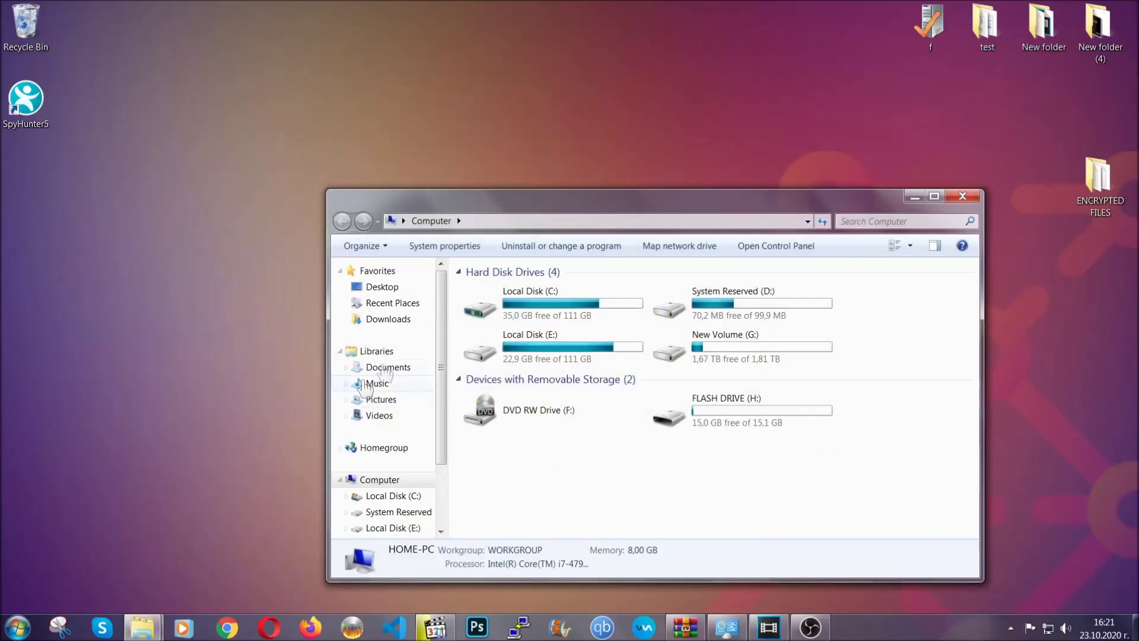
left_click_drag(618, 202, 544, 153)
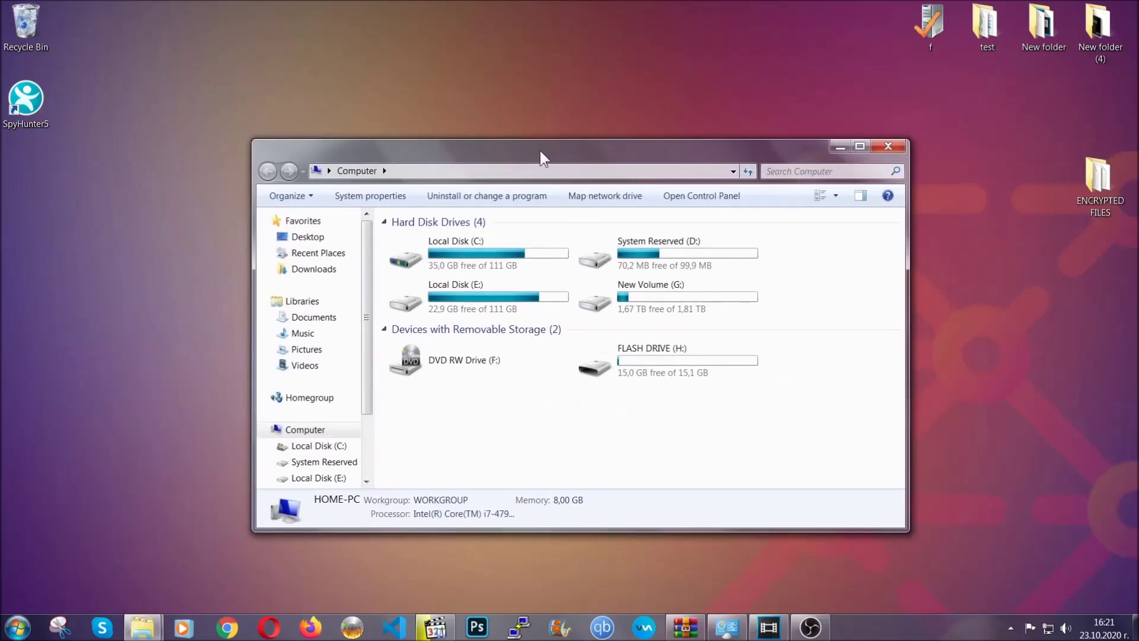
left_click(773, 171)
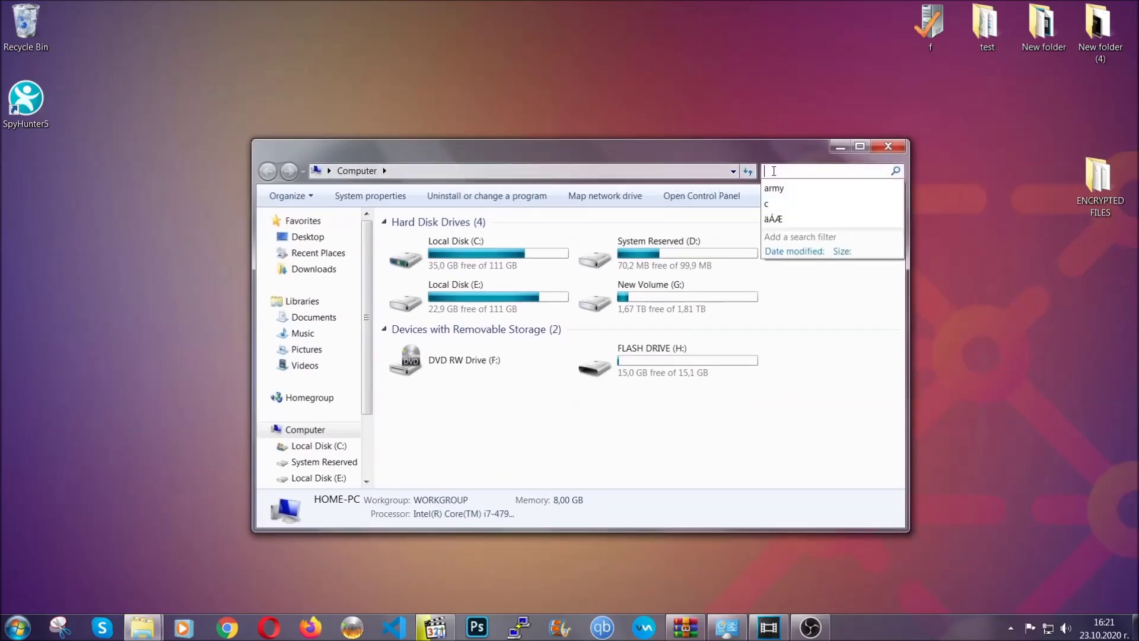
type("filee")
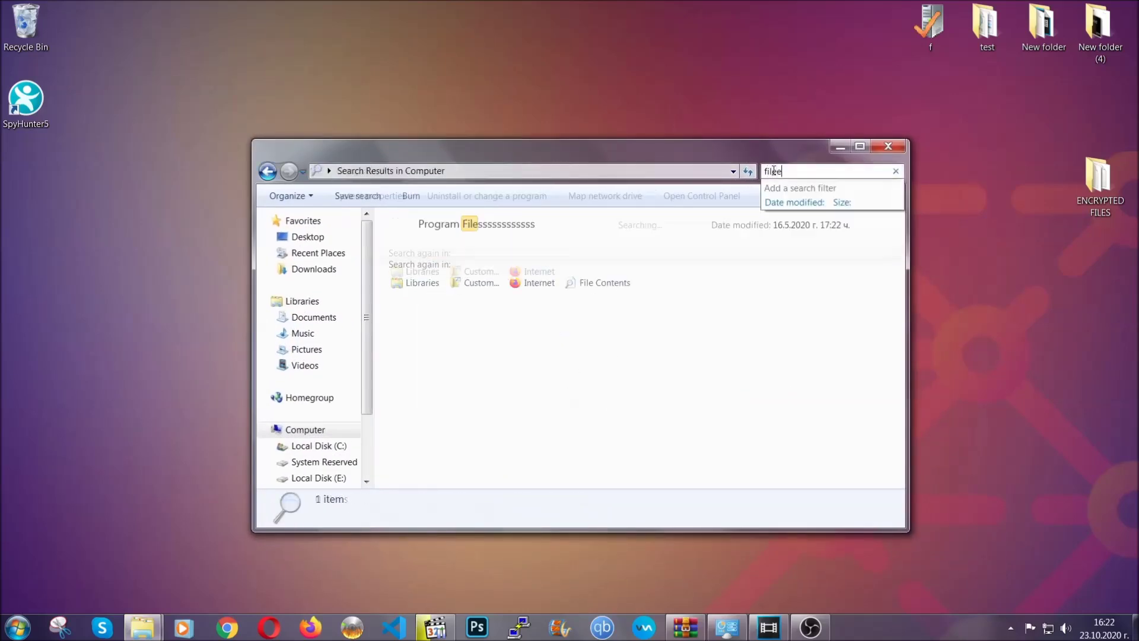
type("xtension:exe ")
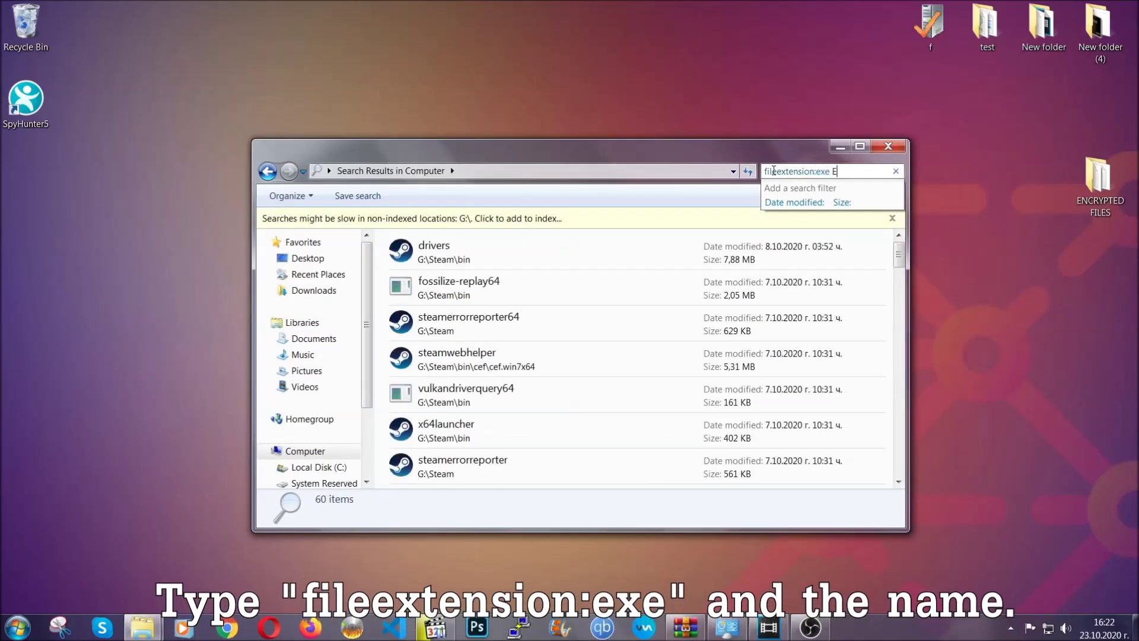
type("Example Virus Name")
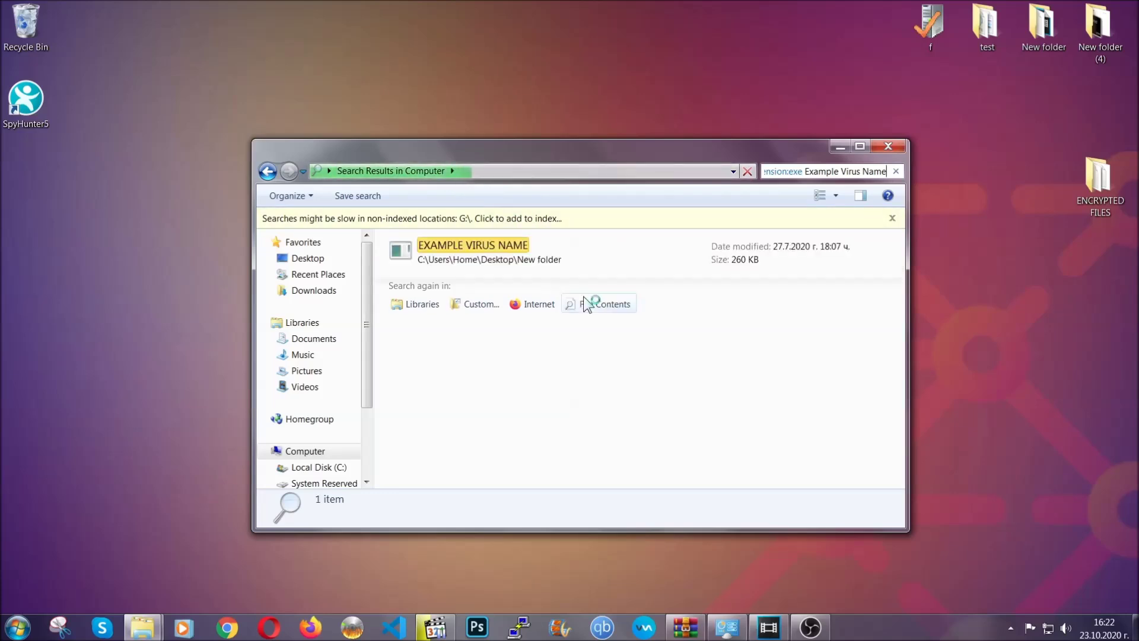
left_click(497, 240)
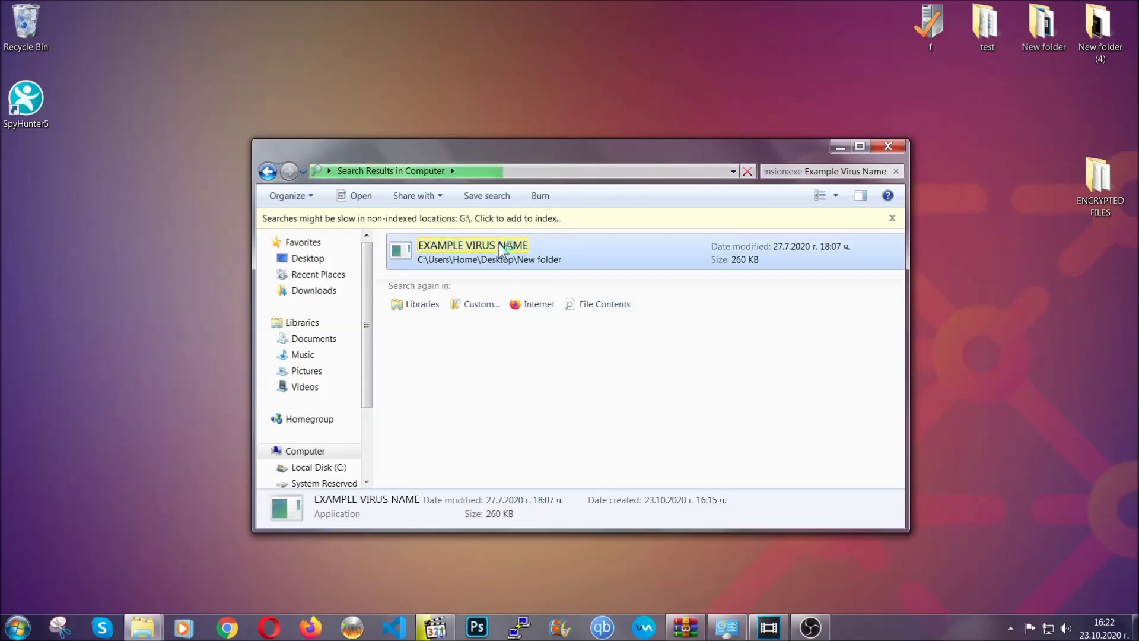
Step: Delete the EXAMPLE VIRUS NAME executable, confirm with Yes, and close Explorer
right_click(498, 243)
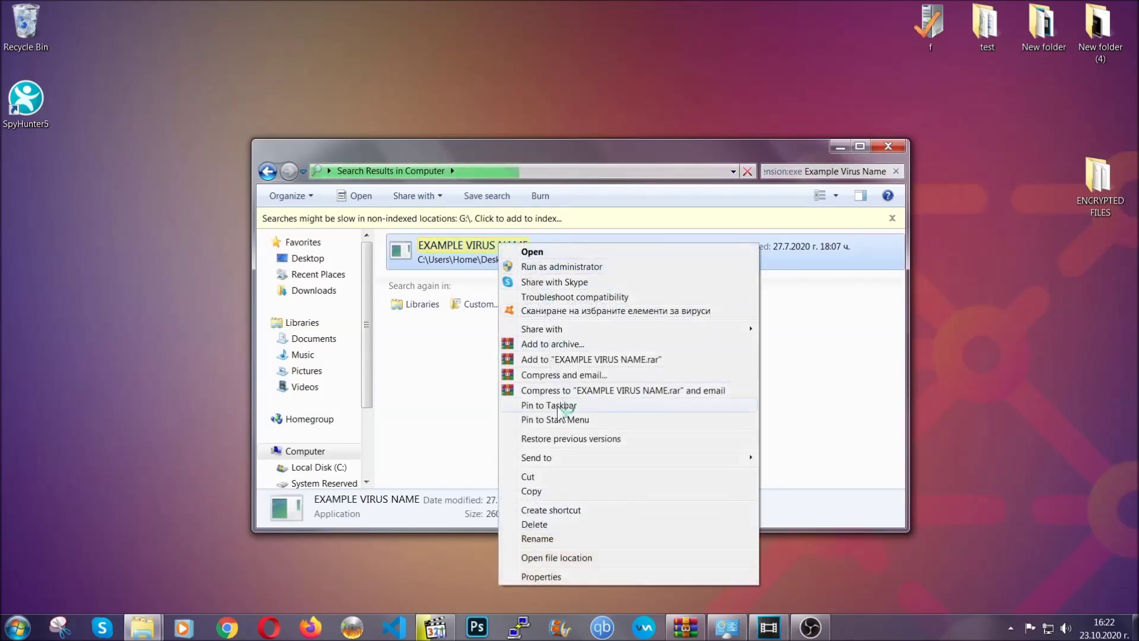
left_click(550, 524)
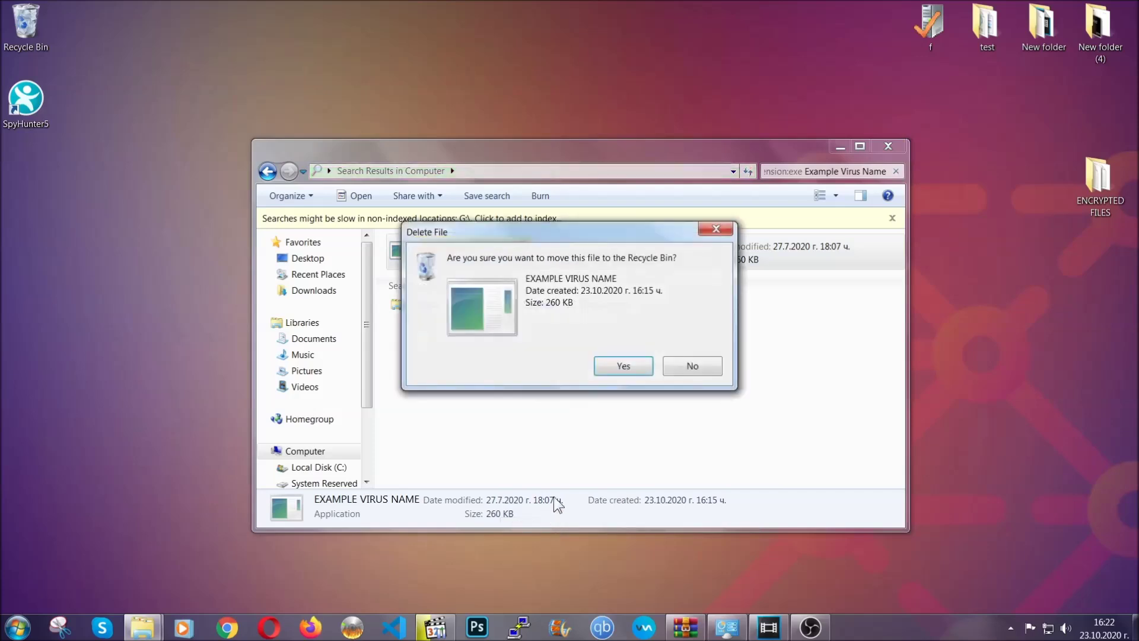
left_click(623, 368)
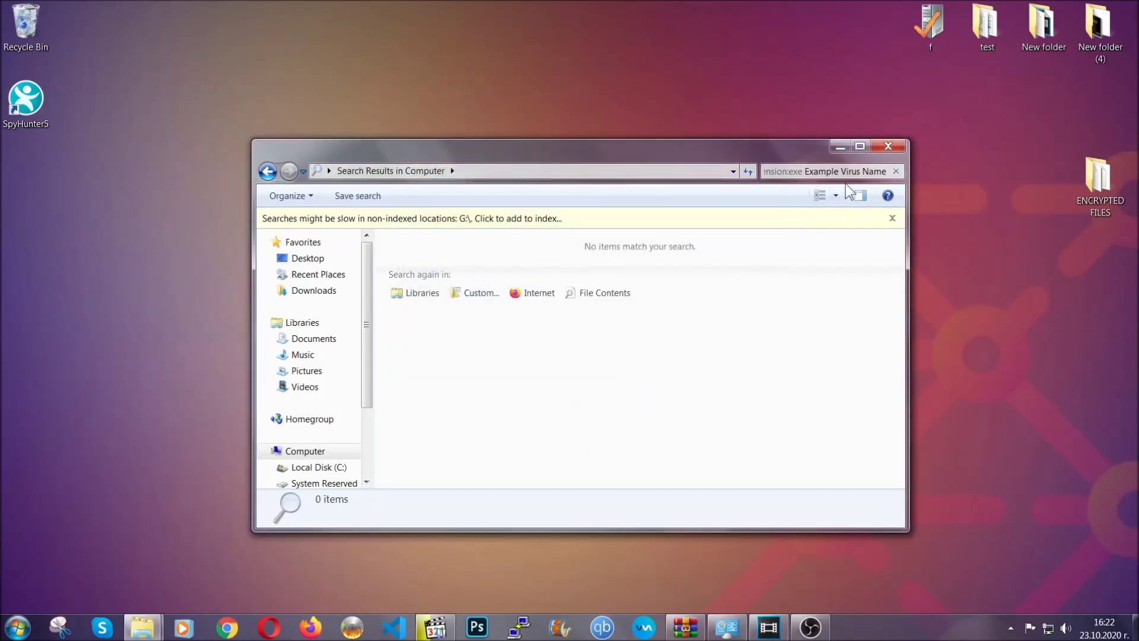
left_click(888, 145)
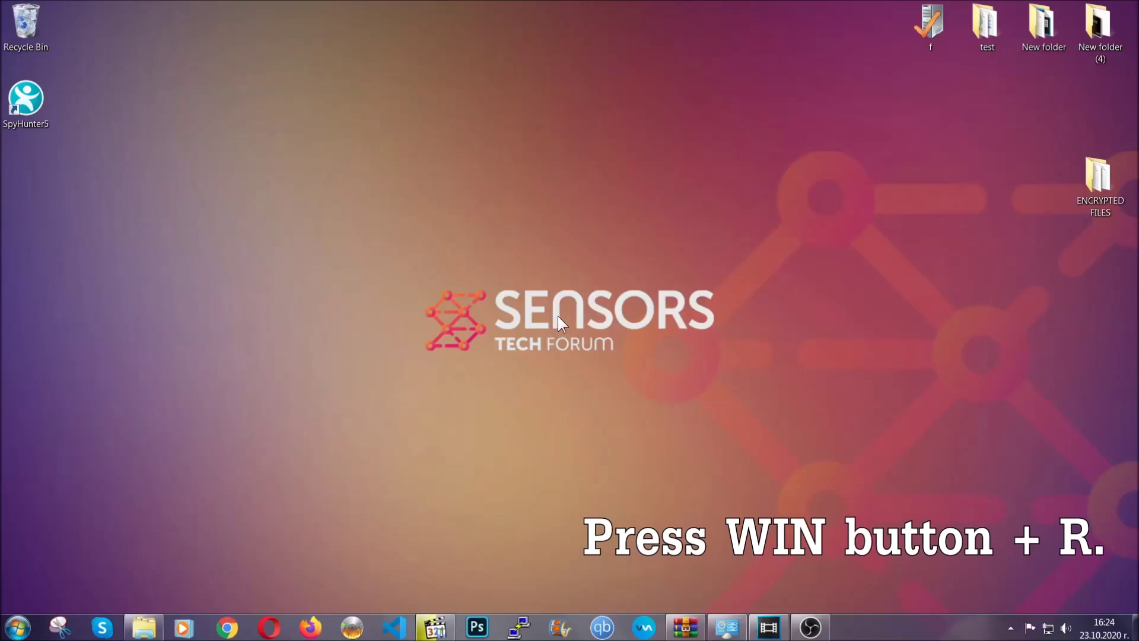
Step: Replace cmd with REGEDIT in the Run dialog and run it
key("super+r")
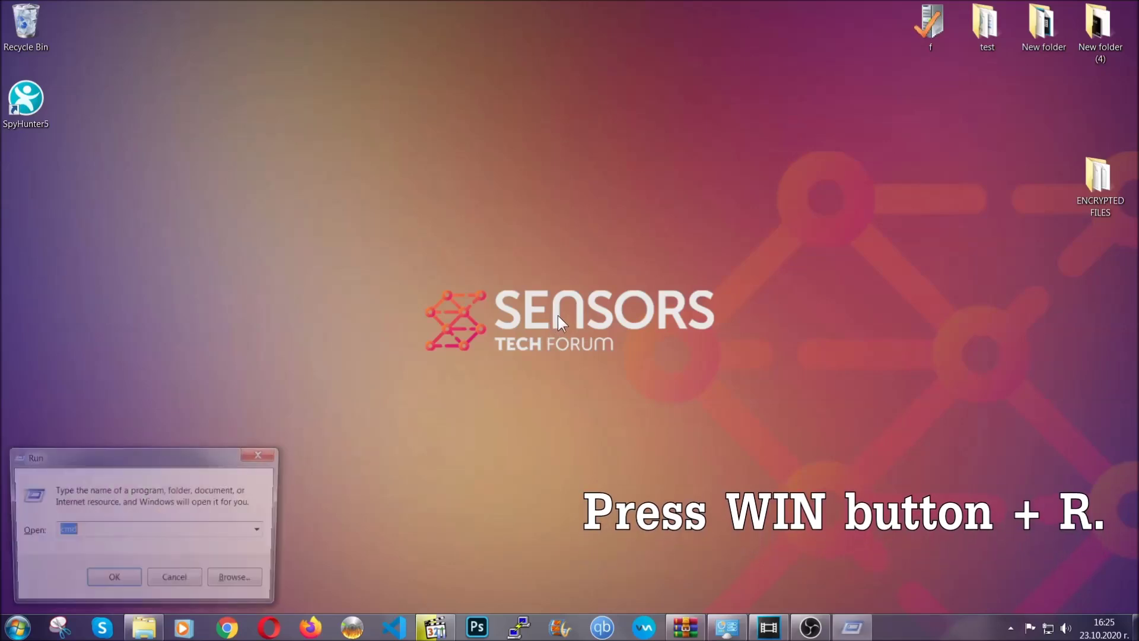
left_click(109, 538)
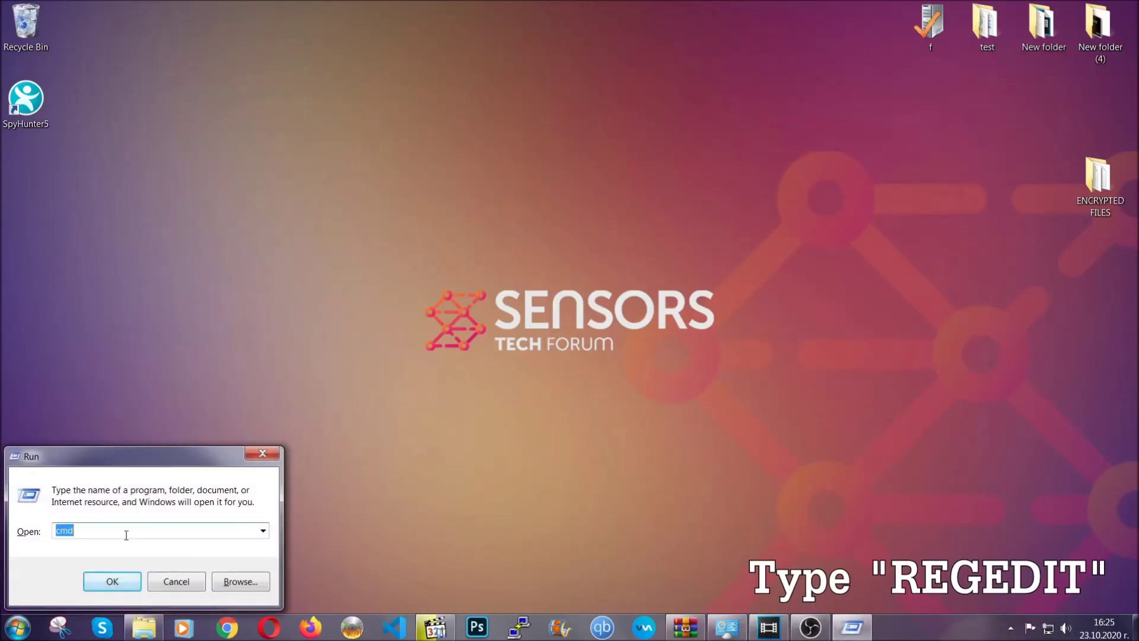
key("BackSpace")
key("BackSpace")
key("BackSpace")
type("REG")
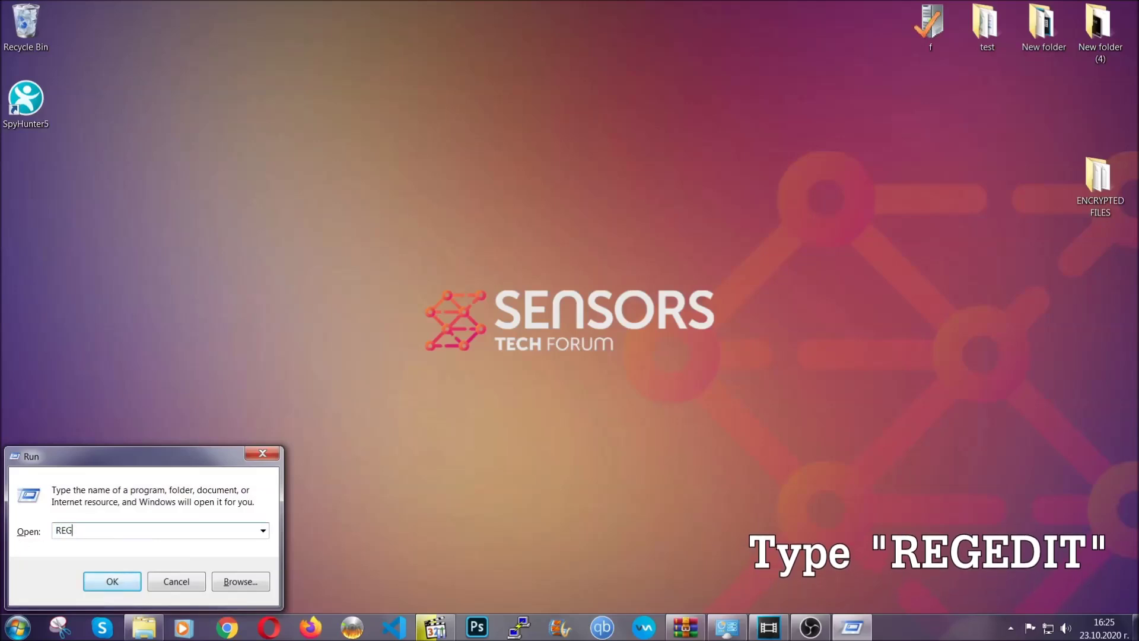
type("EDIT")
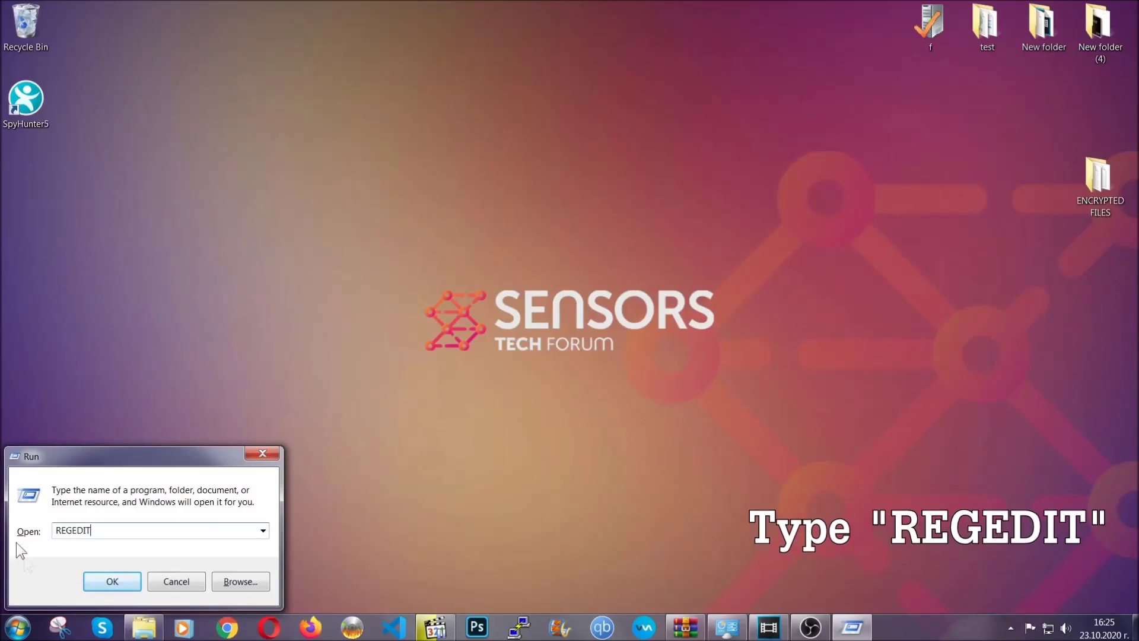
left_click(99, 580)
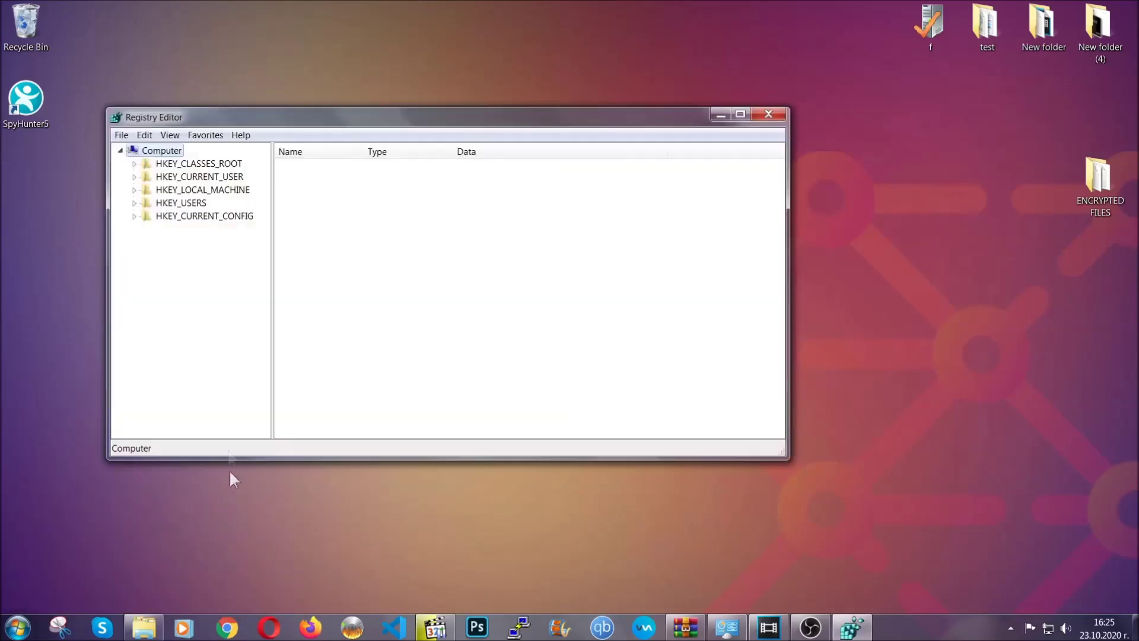
Step: Export the whole registry (range All) to the Desktop as BACKUP.reg
left_click(121, 136)
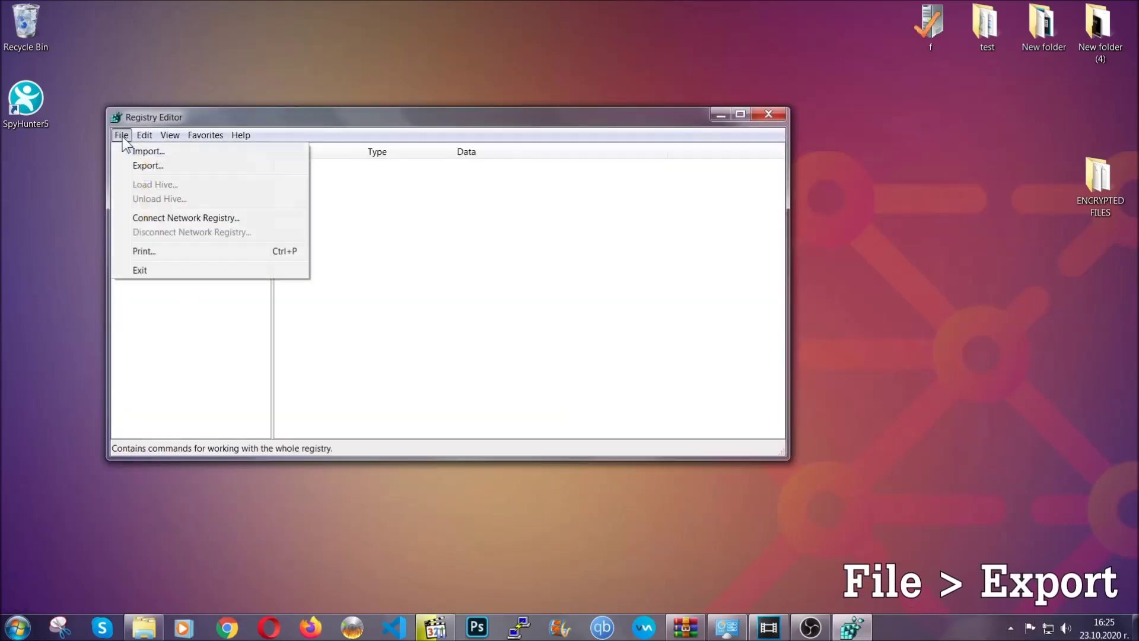
left_click(148, 164)
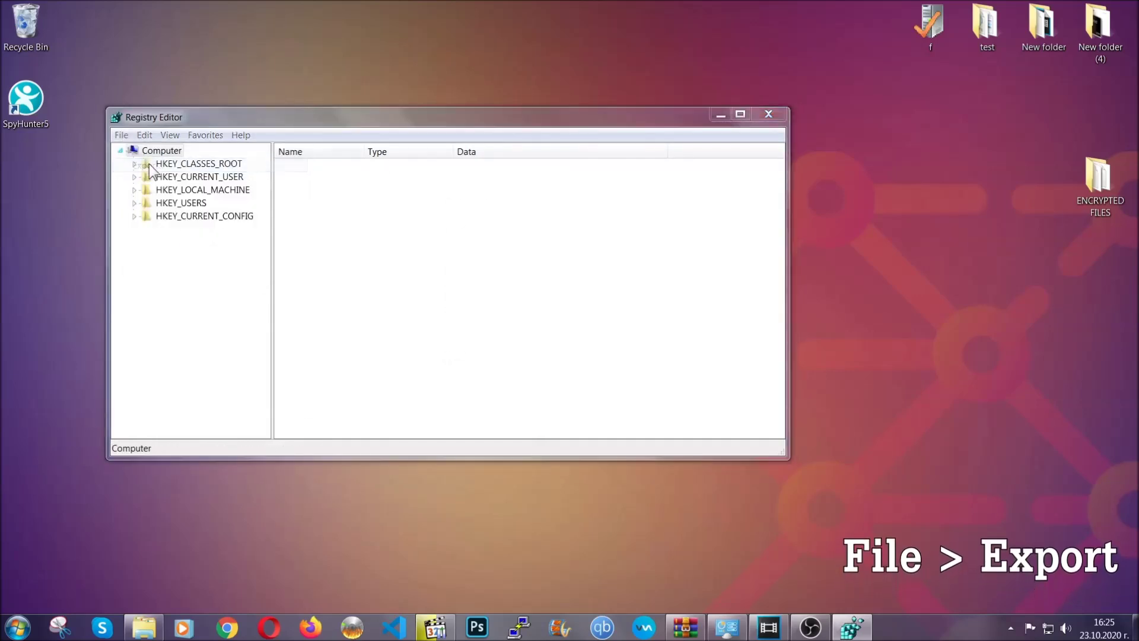
left_click(148, 250)
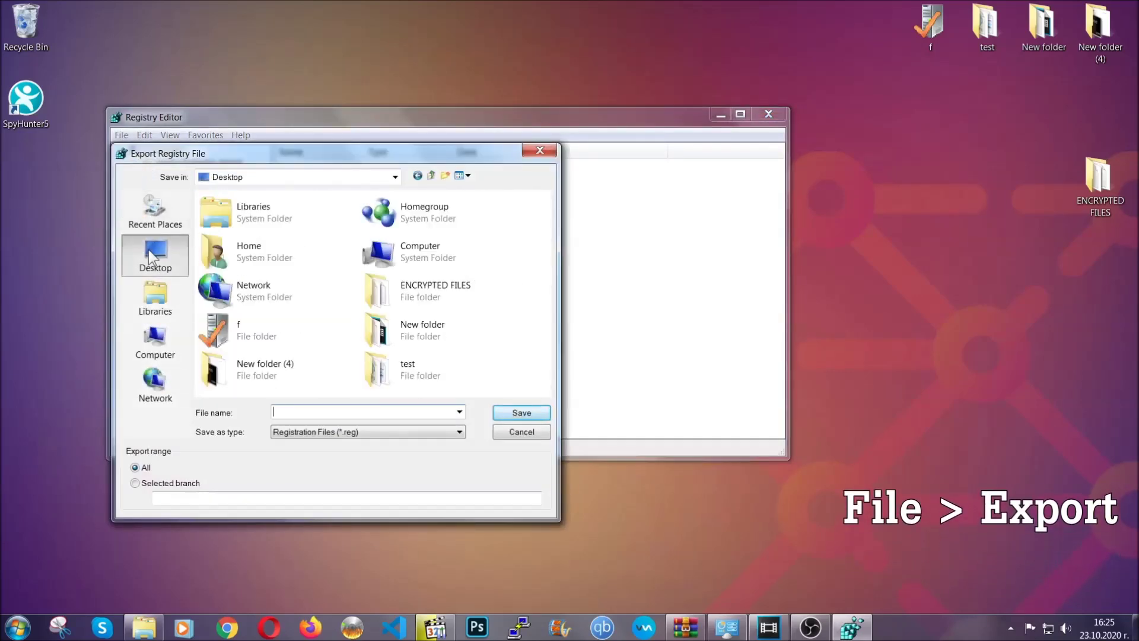
left_click(135, 468)
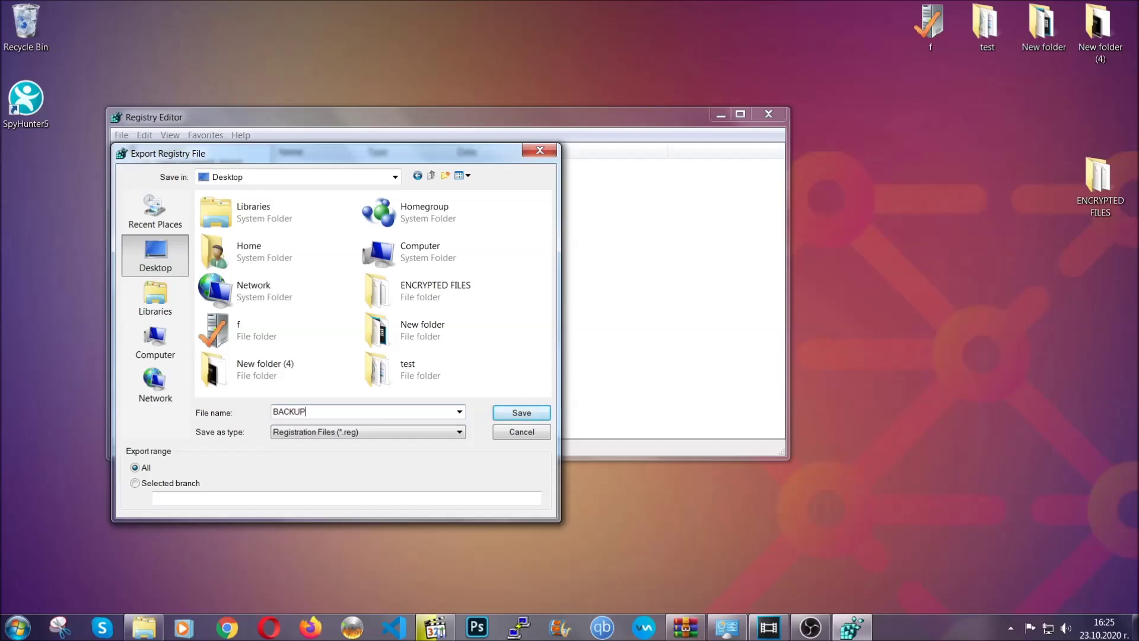
left_click(514, 414)
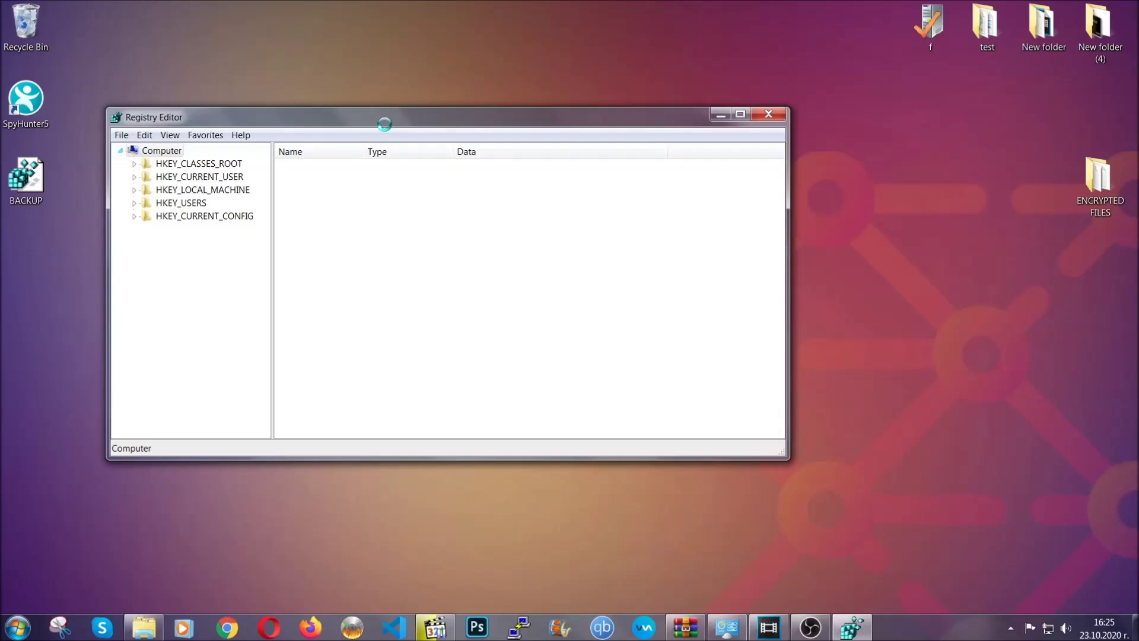
left_click_drag(384, 124, 497, 161)
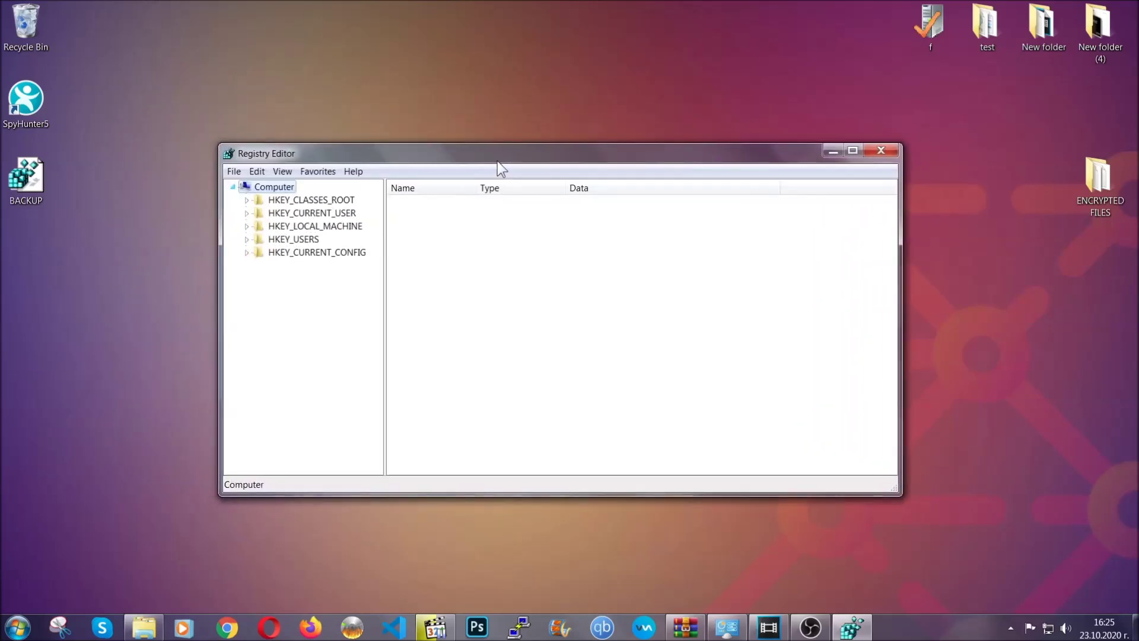
Step: Open Registry Editor's File menu and close it without choosing a command
left_click(234, 172)
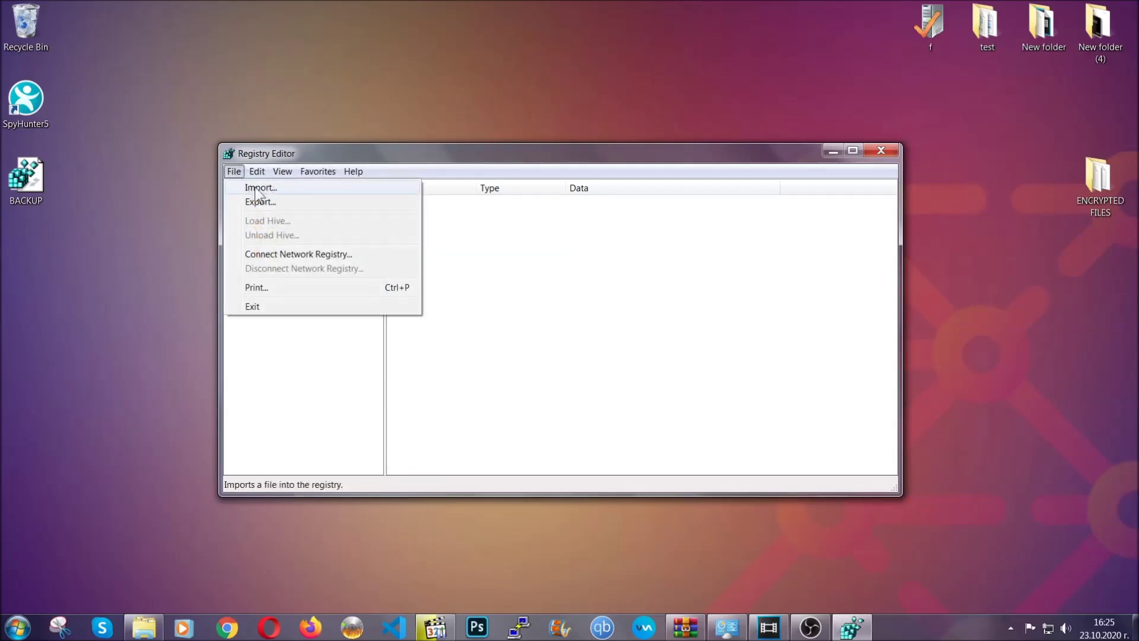
left_click(235, 173)
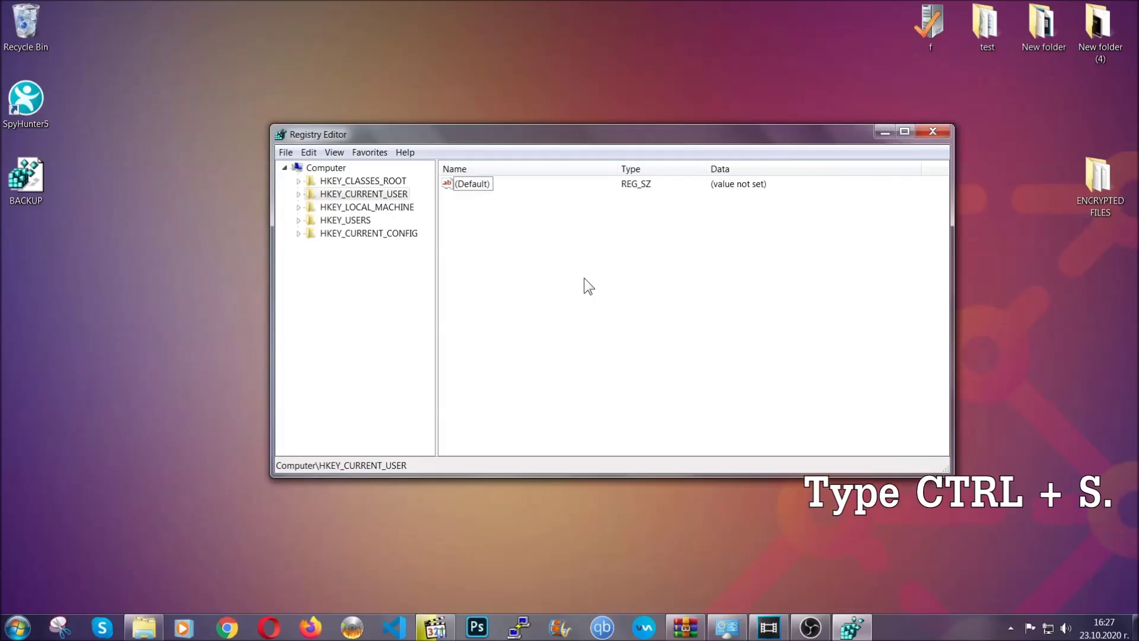
Step: Search the registry for 'RunOnce' and select the neighbouring HKCU CurrentVersion Run key to view its startup values
key("ctrl+f")
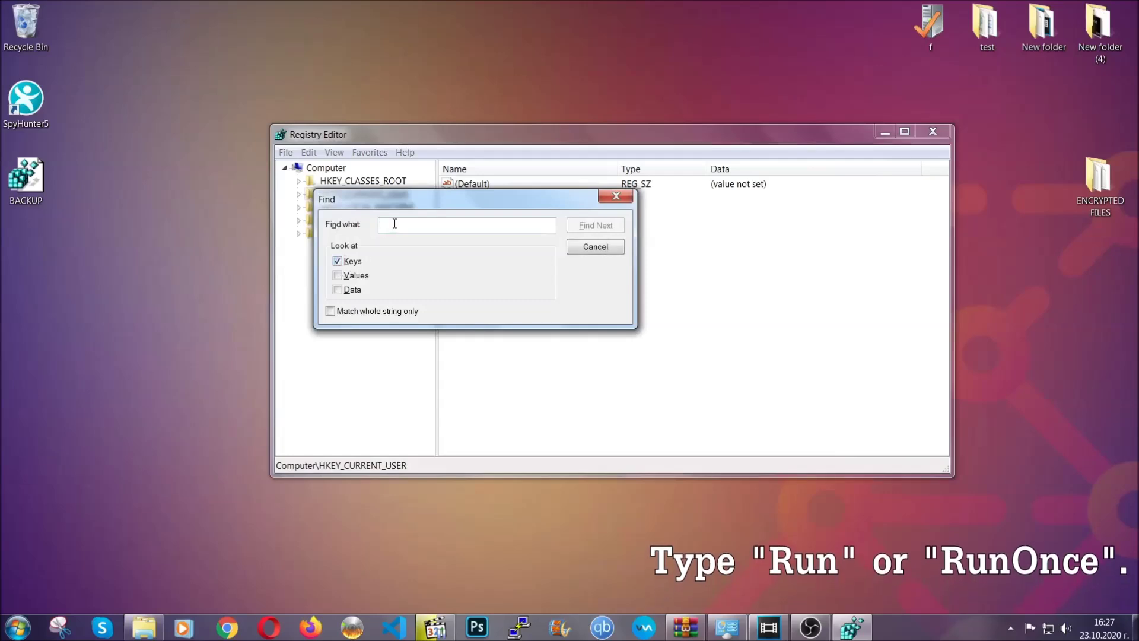
type("RunO")
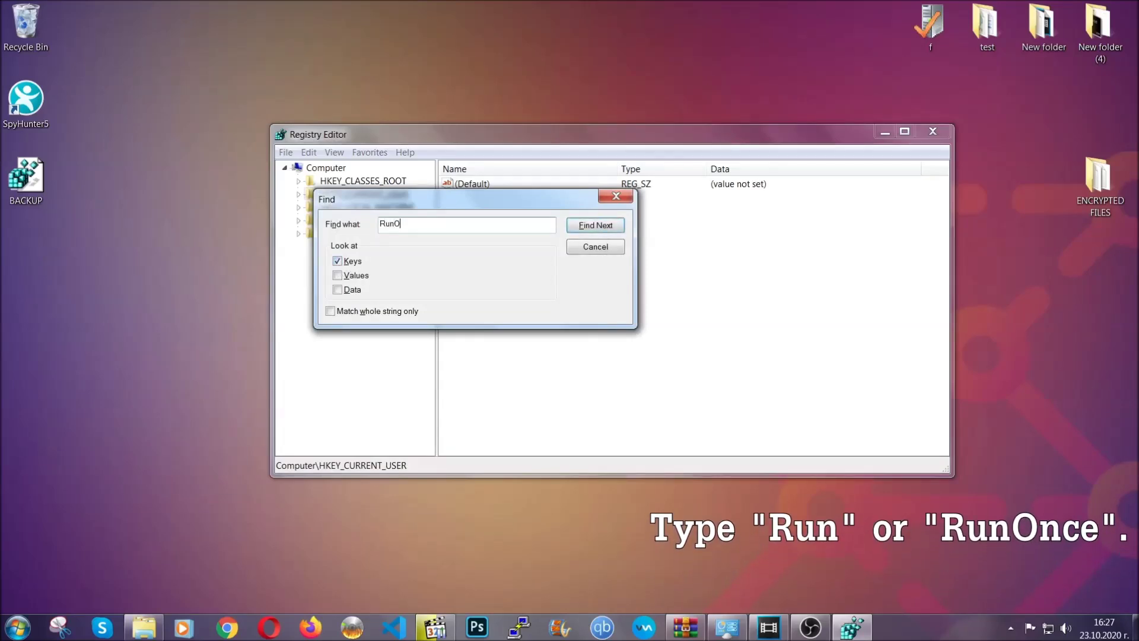
type("nce")
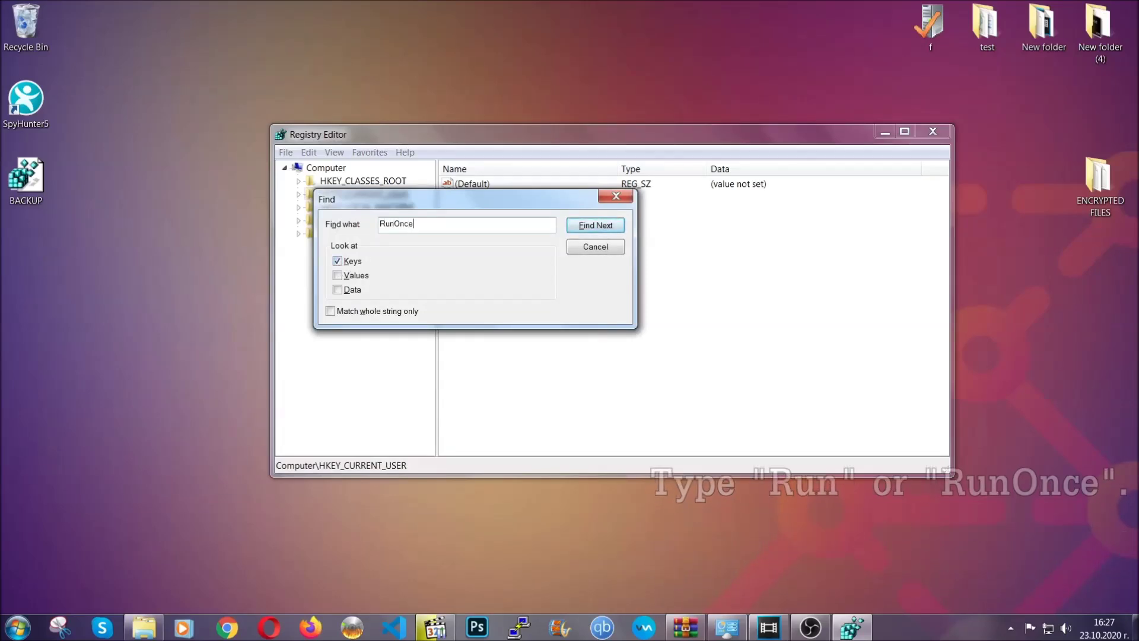
left_click(607, 226)
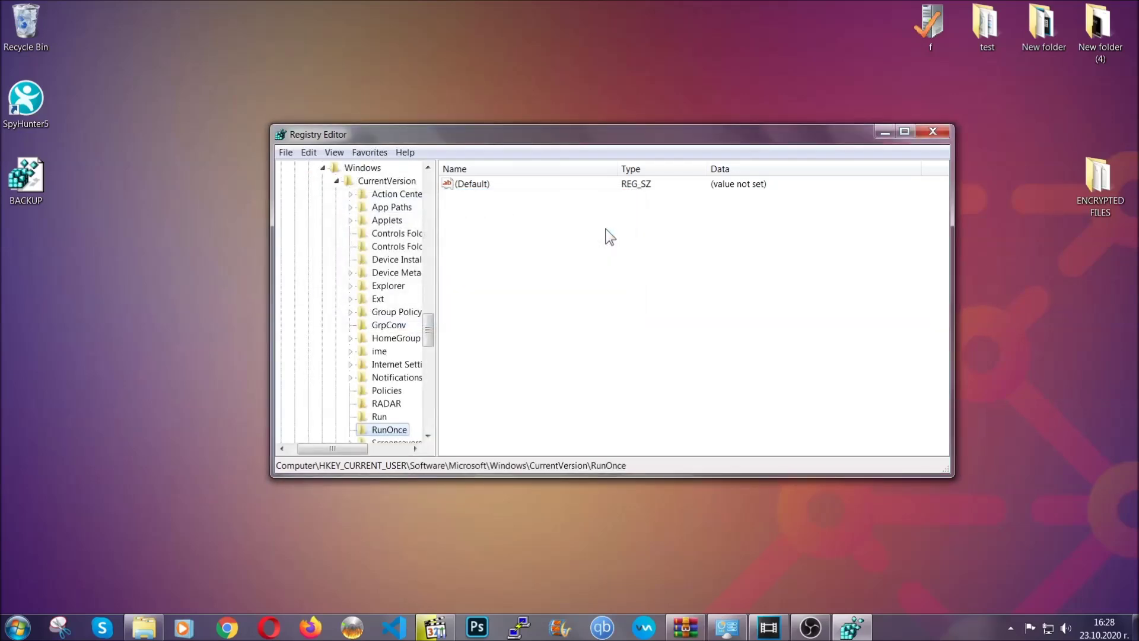
left_click_drag(436, 328, 431, 346)
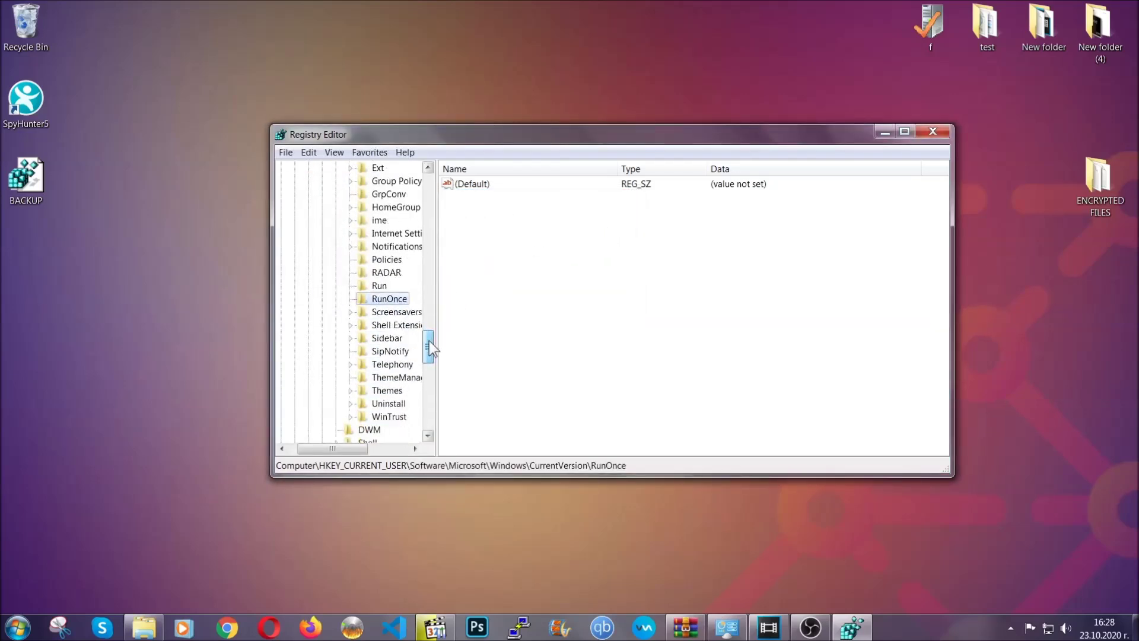
left_click(379, 285)
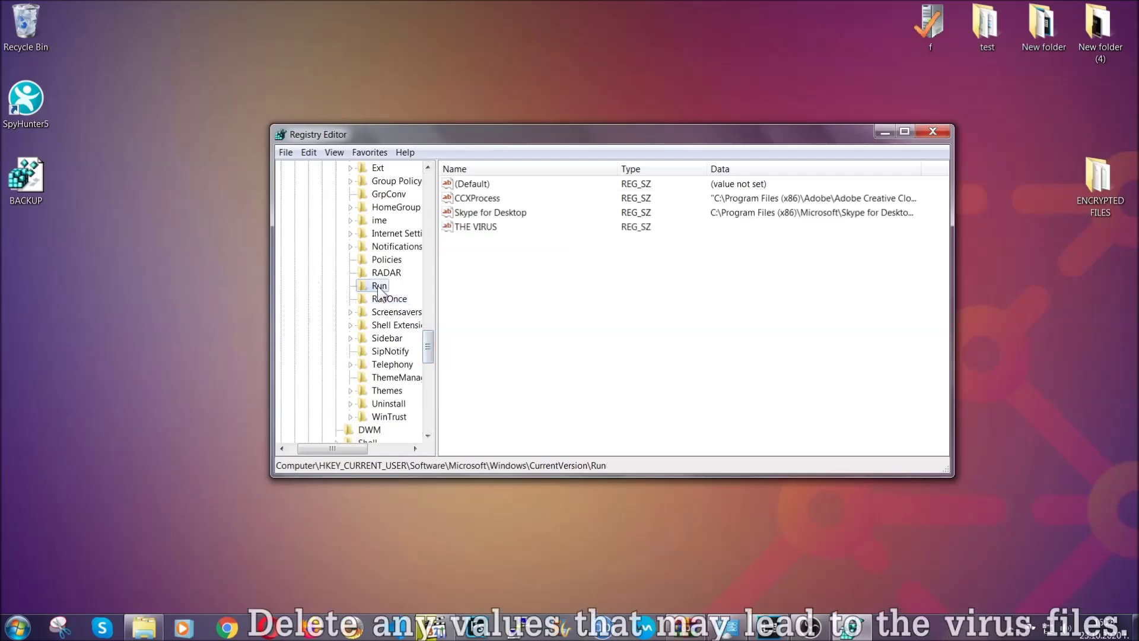
Step: Permanently delete the 'THE VIRUS' value, leaving CCXProcess and Skype for Desktop, then exit Registry Editor
left_click(468, 228)
right_click(468, 229)
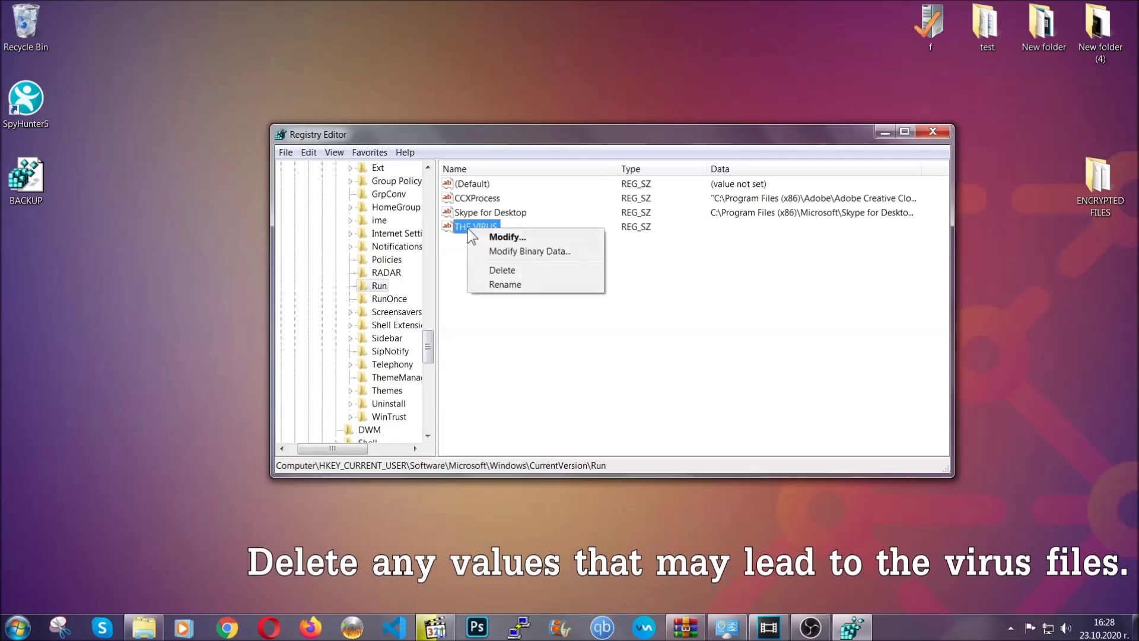
left_click(493, 270)
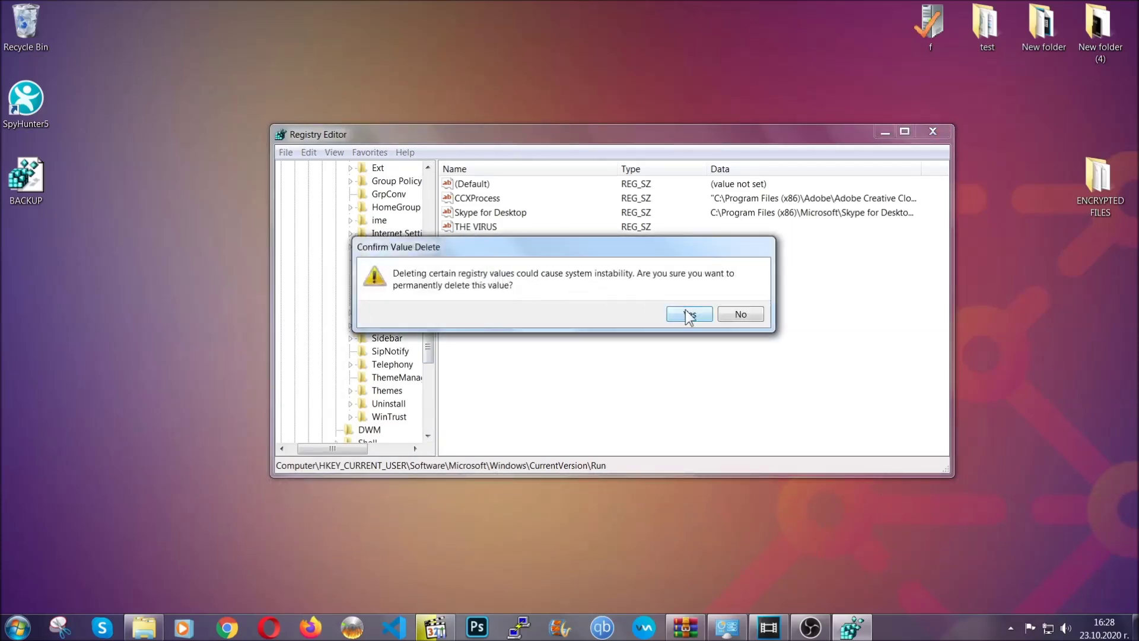
left_click(688, 314)
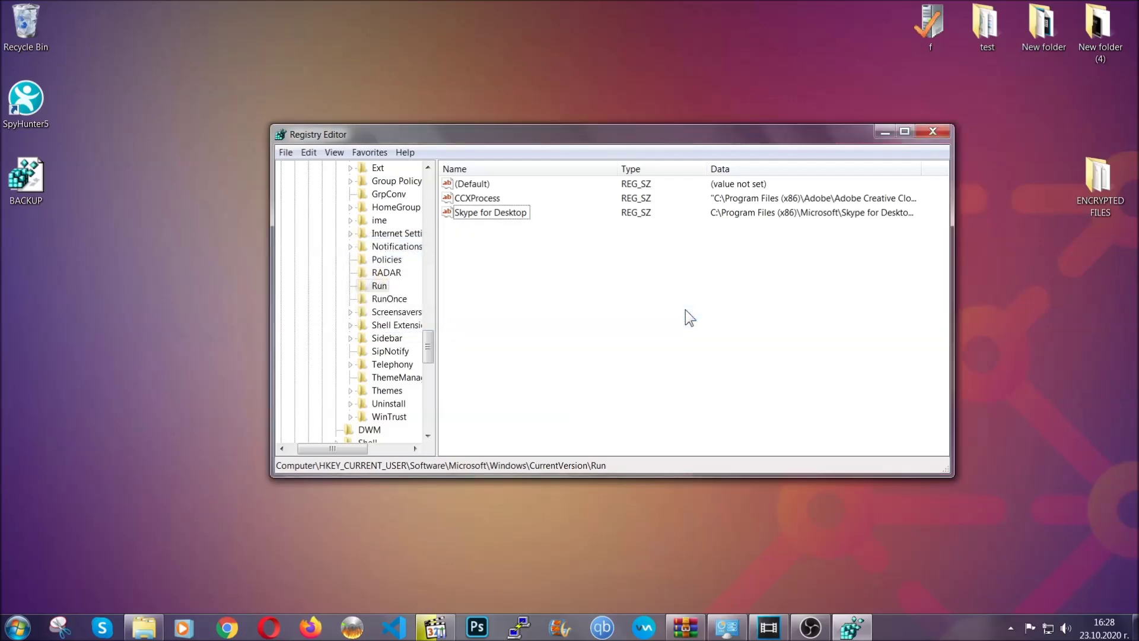
left_click(941, 127)
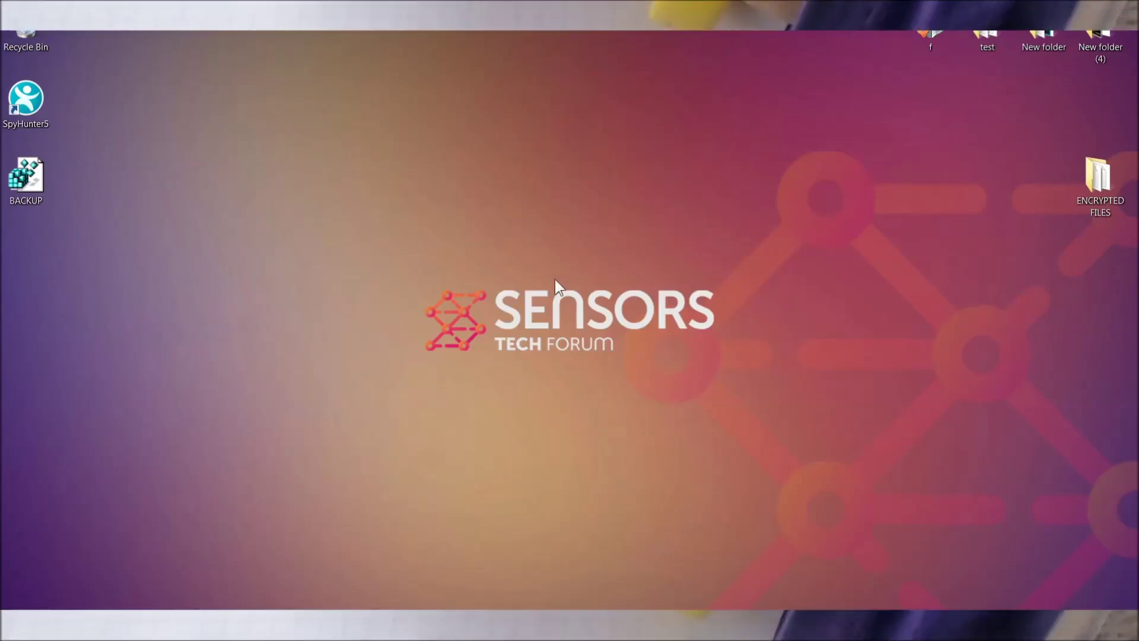